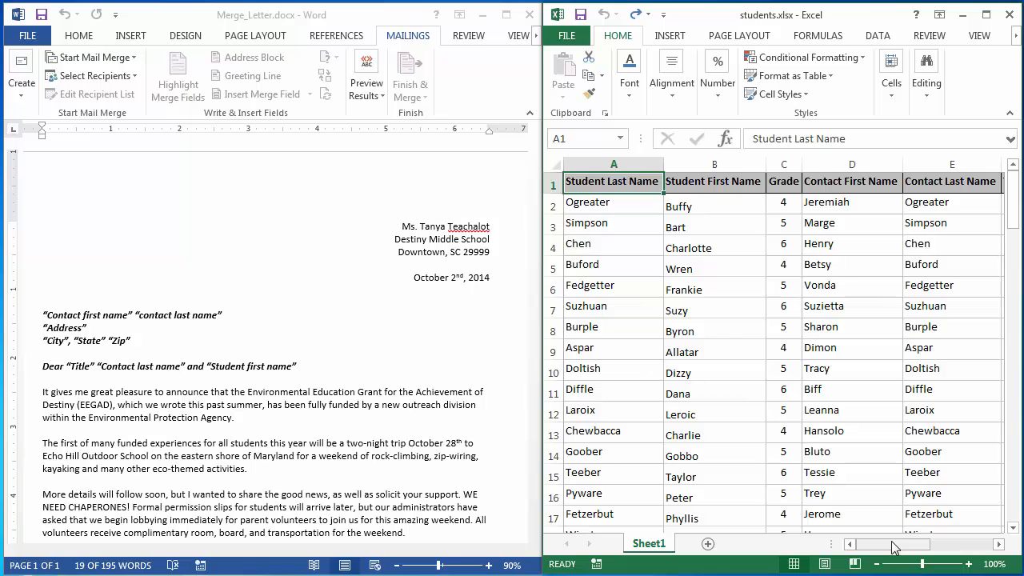
Step: Sort the student list by the Student Last Name column from A to Z
left_click_drag(894, 547, 945, 547)
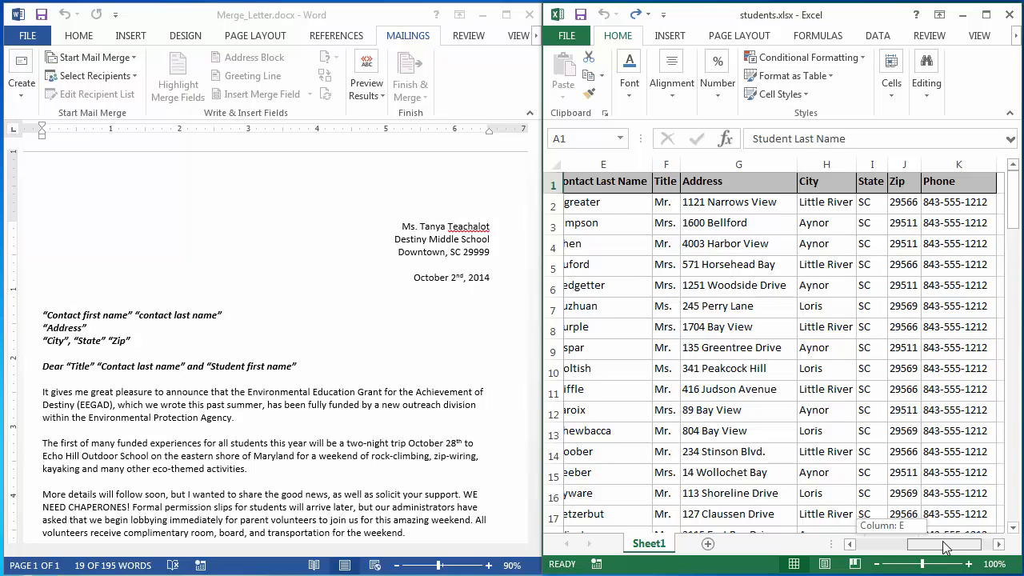
left_click_drag(944, 547, 864, 550)
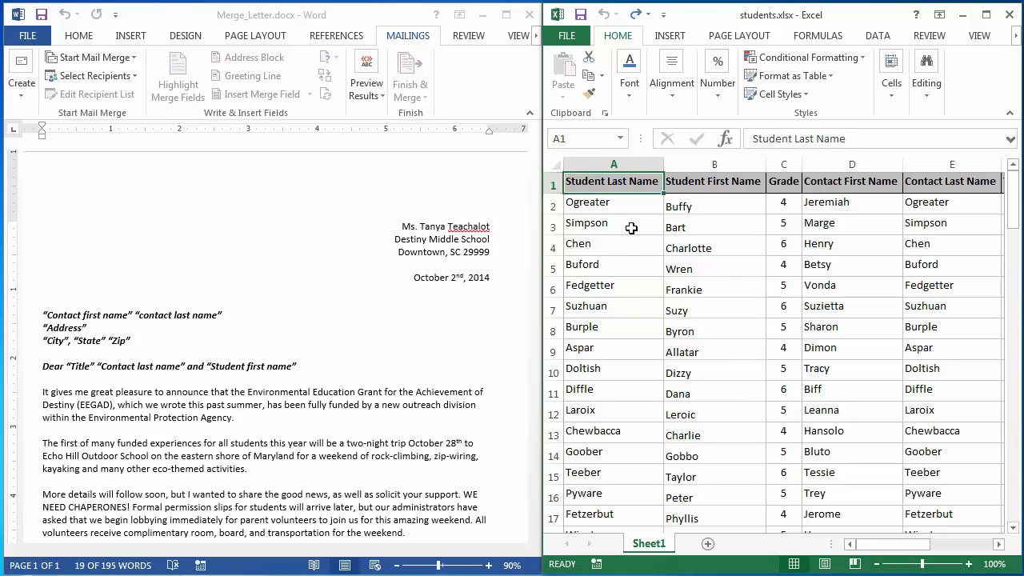
right_click(614, 184)
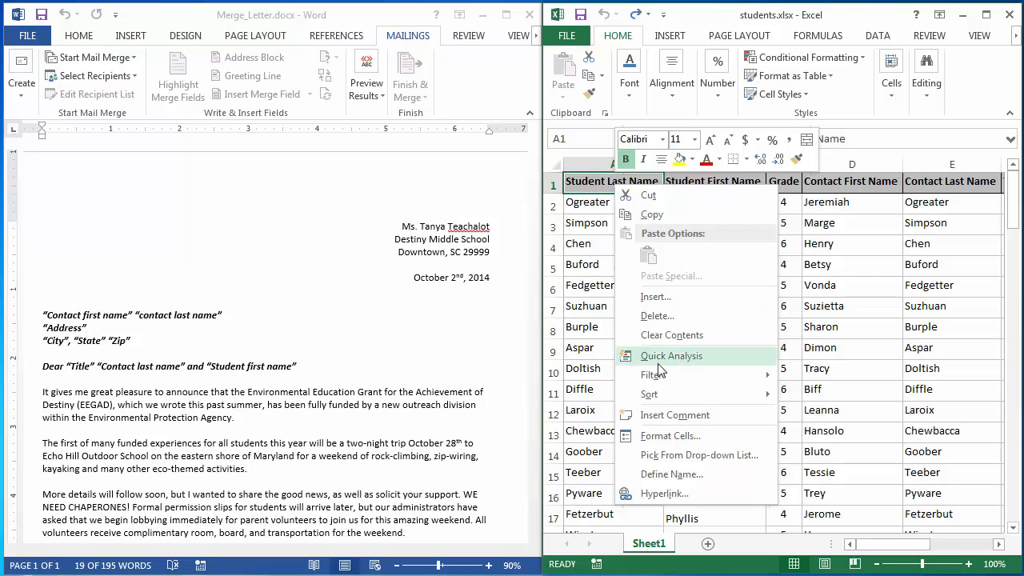
mouse_move(673, 396)
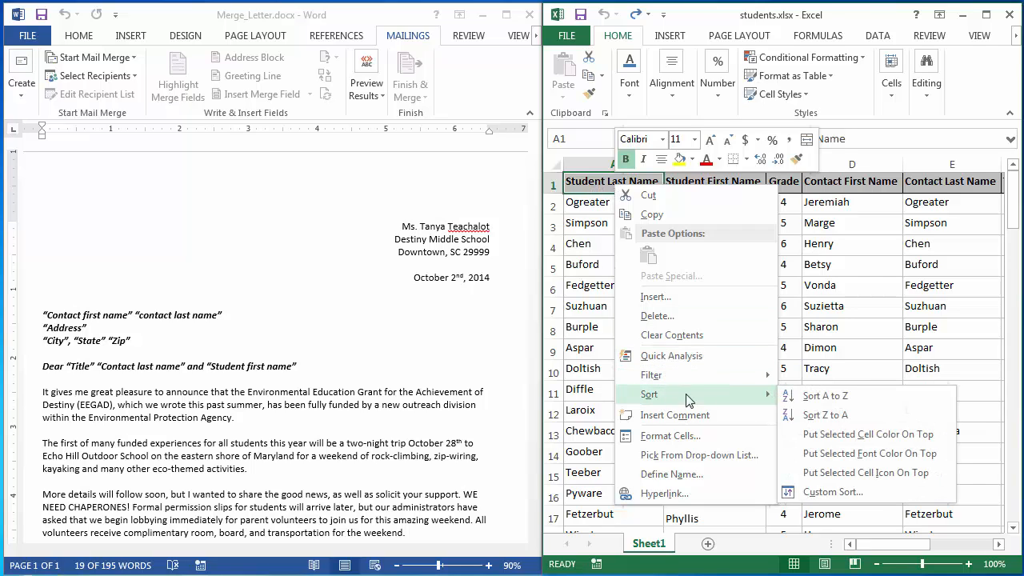
left_click(822, 397)
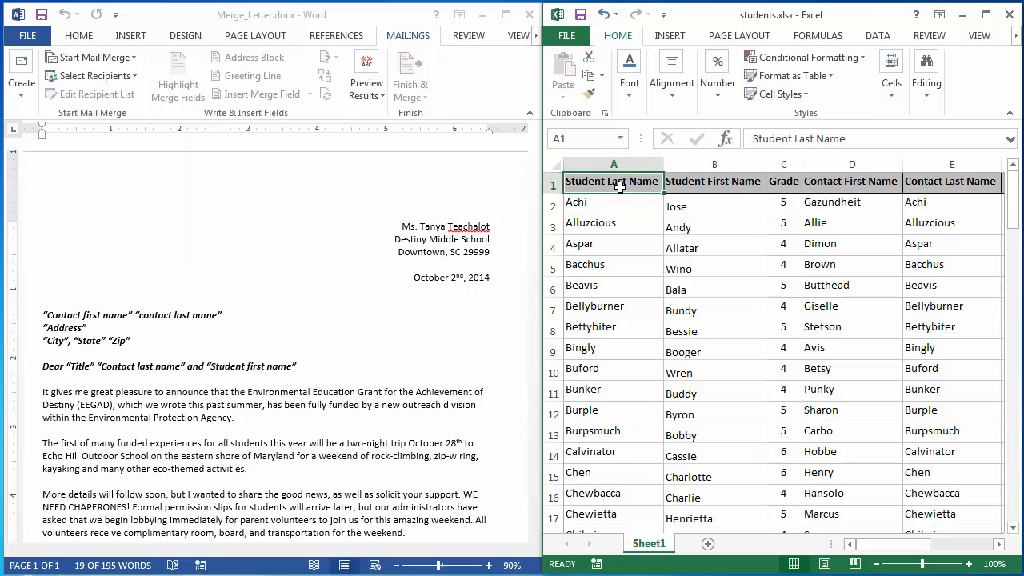
Step: Sort the student list by the Student Last Name column from Z to A
right_click(595, 189)
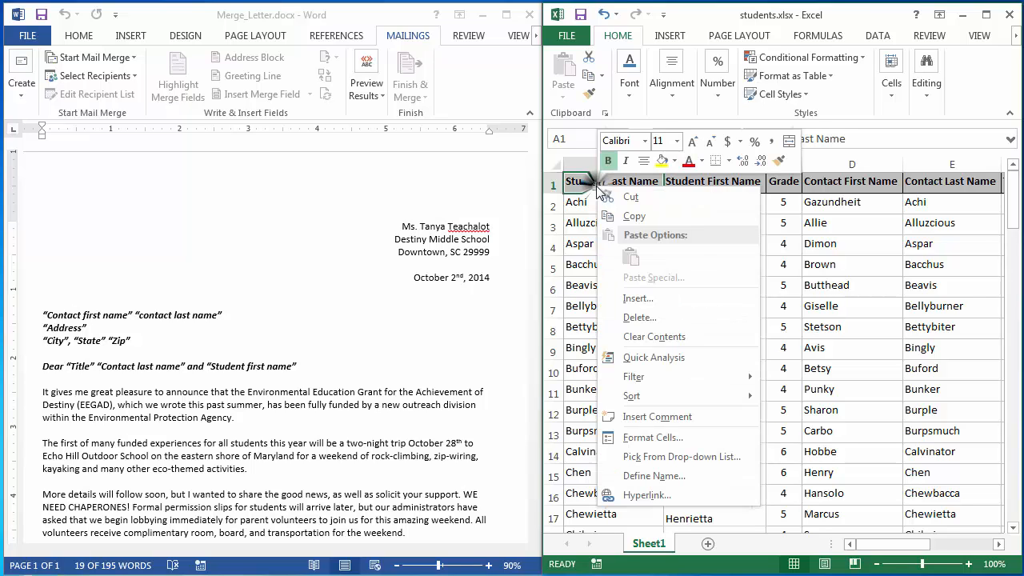
mouse_move(640, 396)
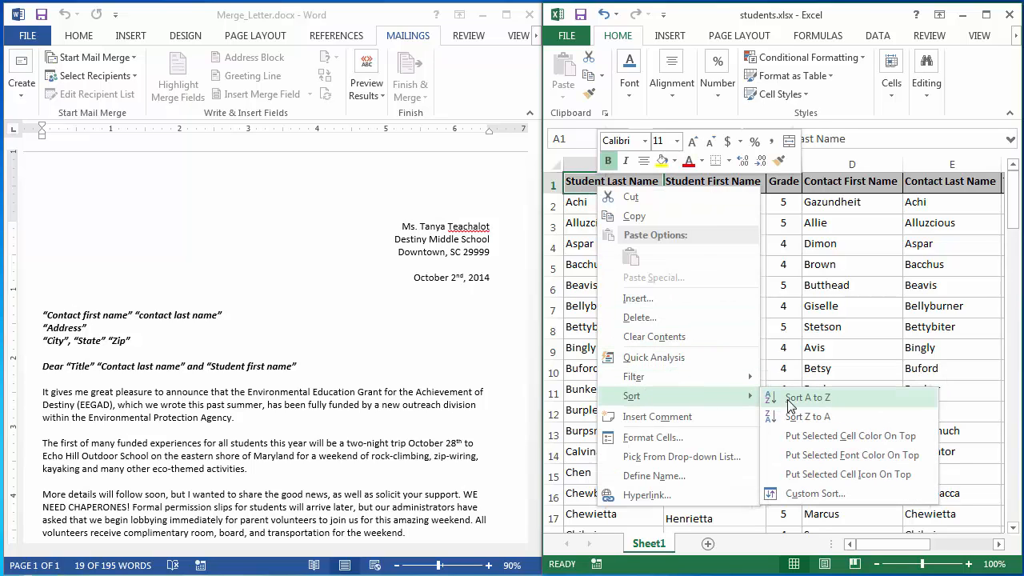
left_click(791, 416)
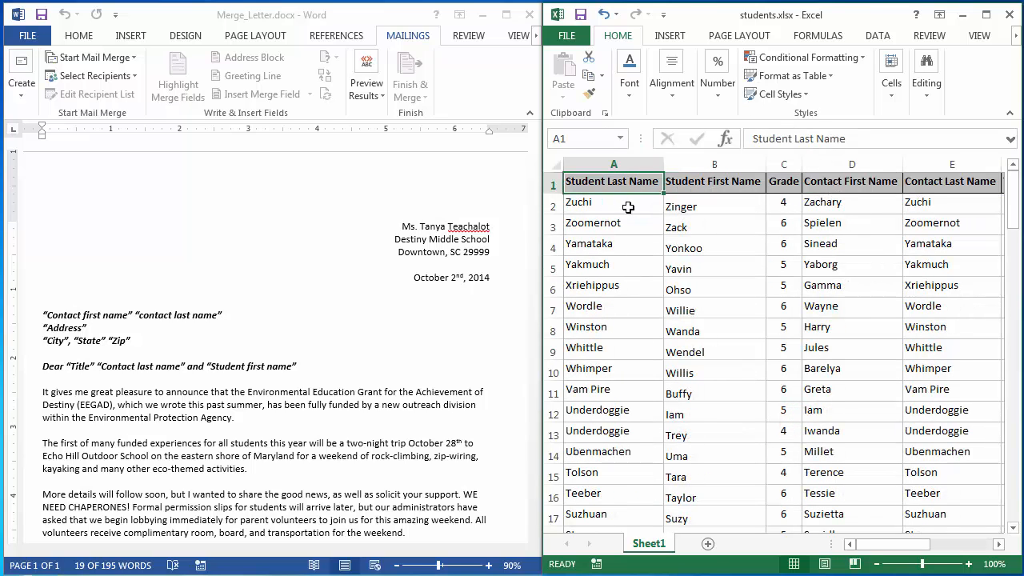
left_click_drag(628, 207, 928, 221)
left_click(840, 244)
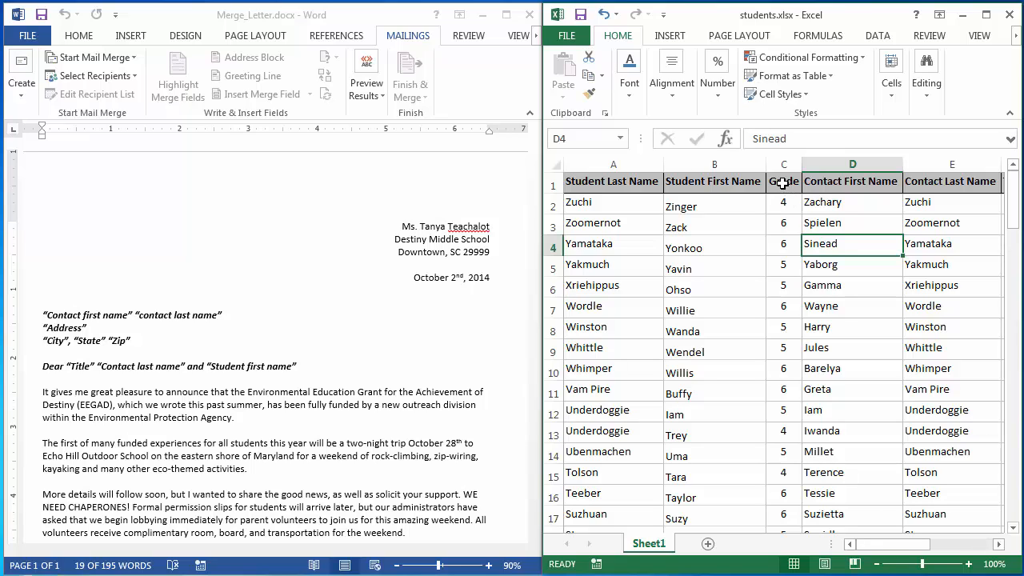
Step: Sort the student list by the Grade column in ascending order and check the grade grouping down the list
right_click(783, 184)
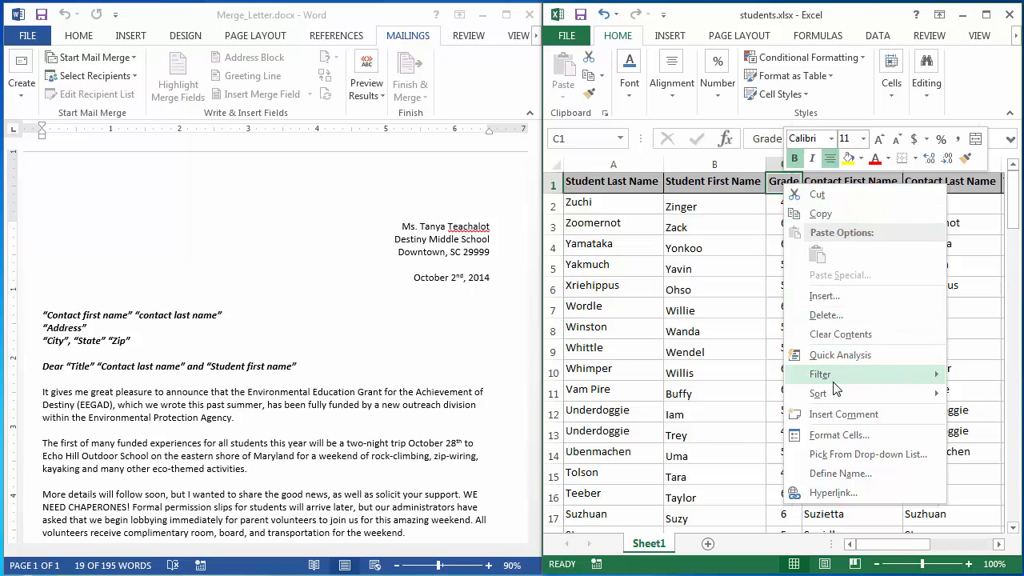
mouse_move(836, 395)
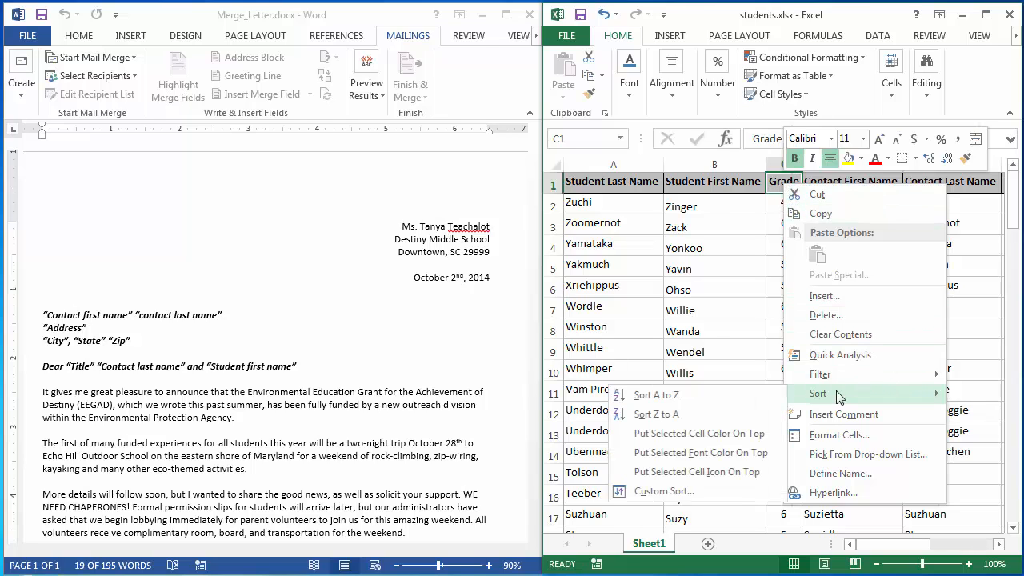
left_click(706, 397)
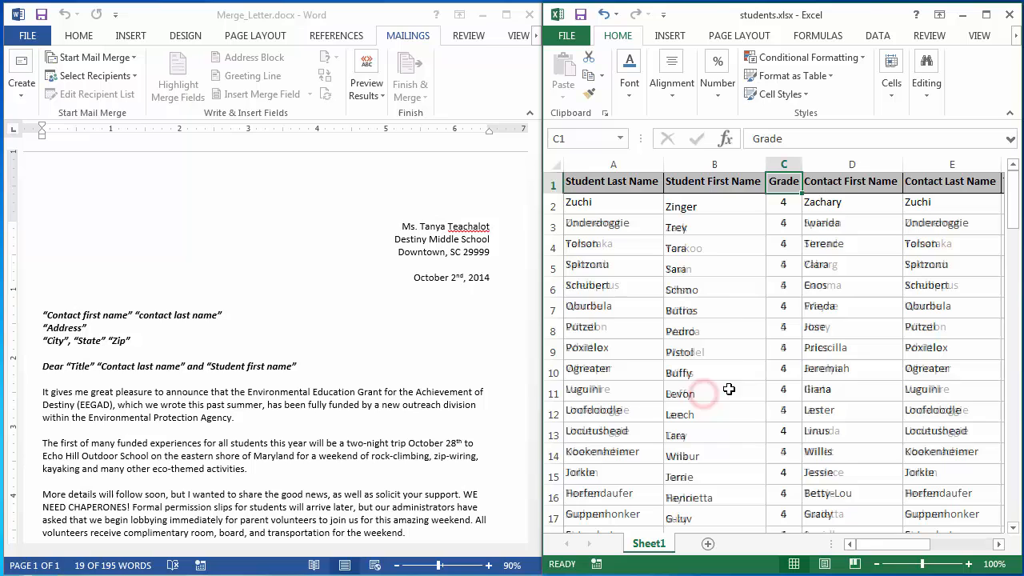
left_click(794, 212)
scroll(794, 208, "down", 4)
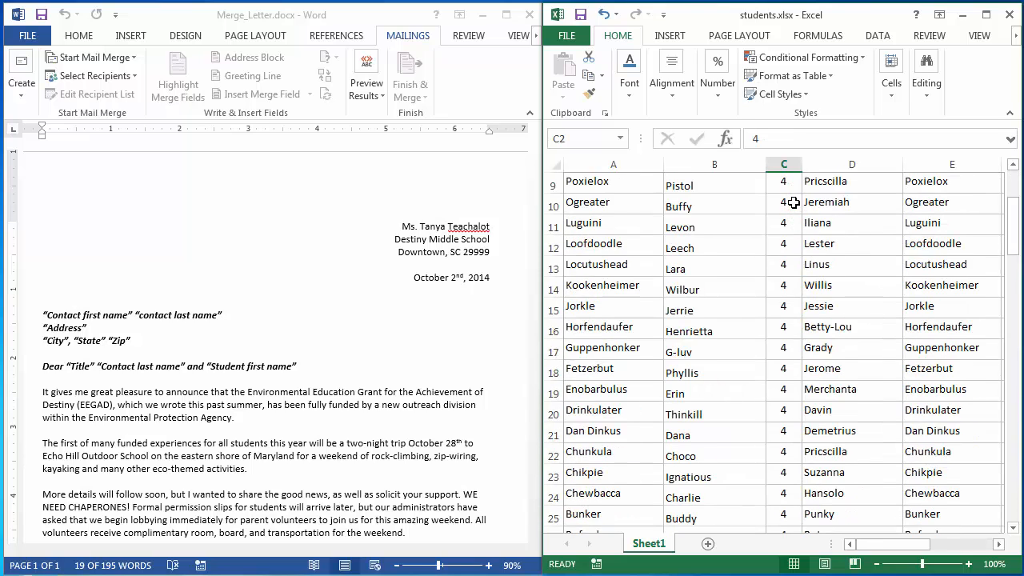
scroll(793, 202, "down", 4)
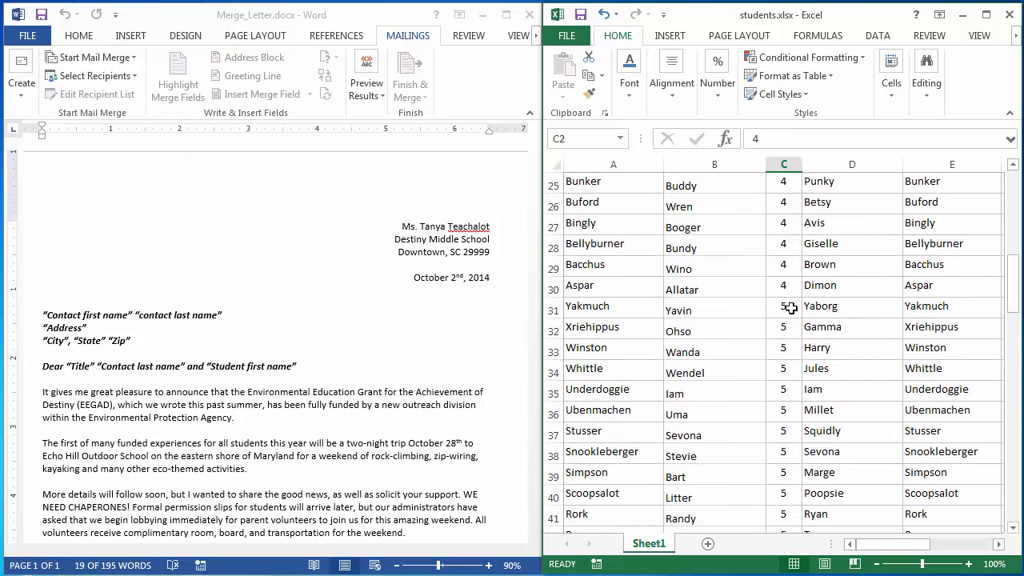
scroll(790, 310, "down", 13)
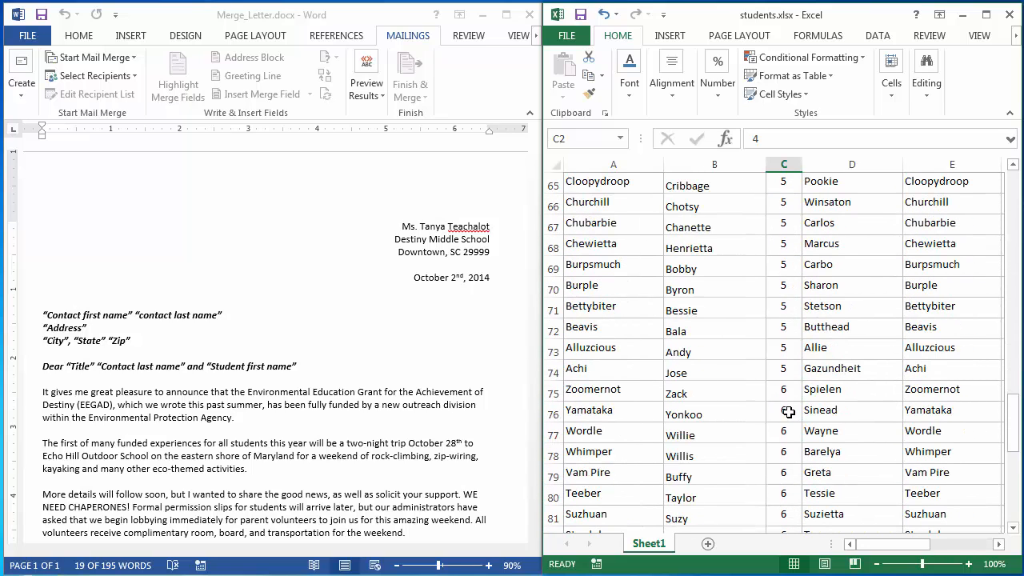
Step: Switch to Word and add an empty line above the contact name placeholders in the merge letter
left_click(201, 295)
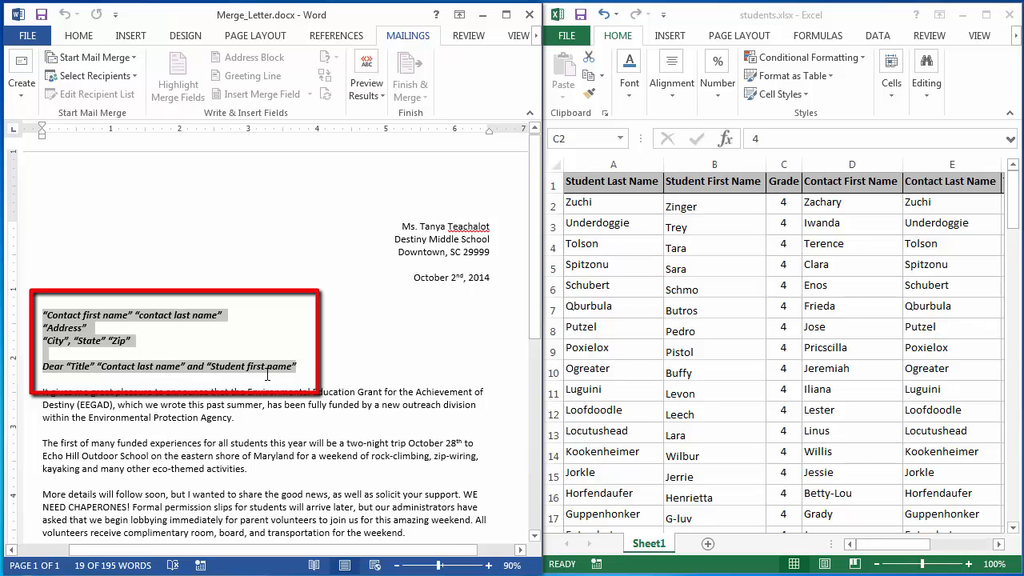
left_click(331, 347)
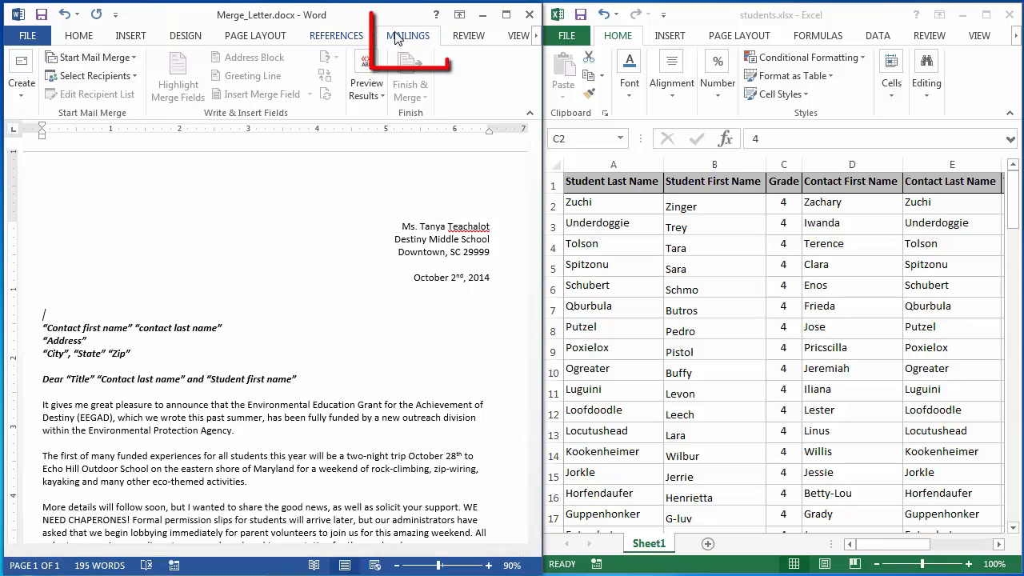
Step: Attach Sheet1$ of the existing list students.xlsx as the letter's mail merge recipients, with the first row as column headers
left_click(401, 36)
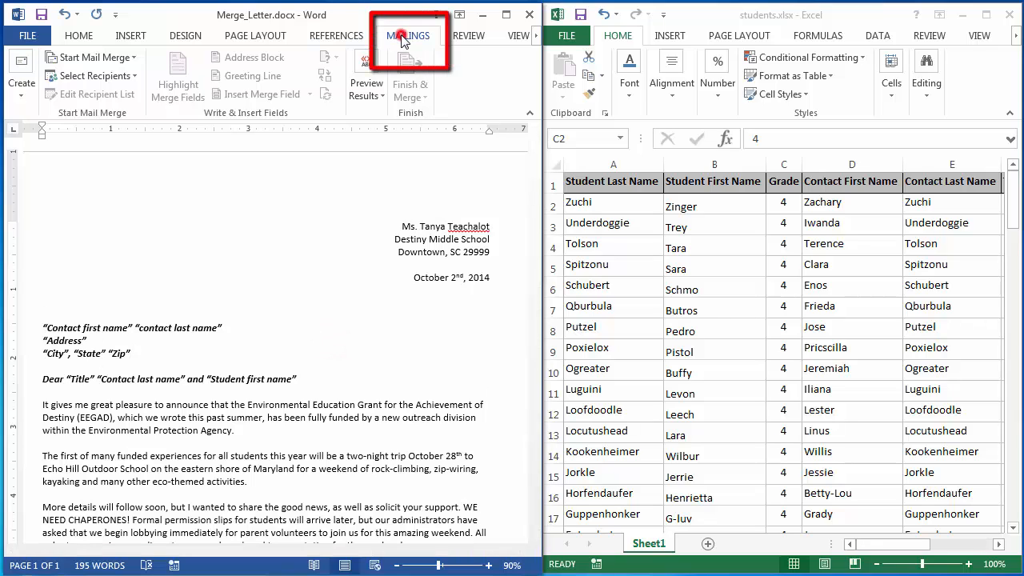
left_click(131, 75)
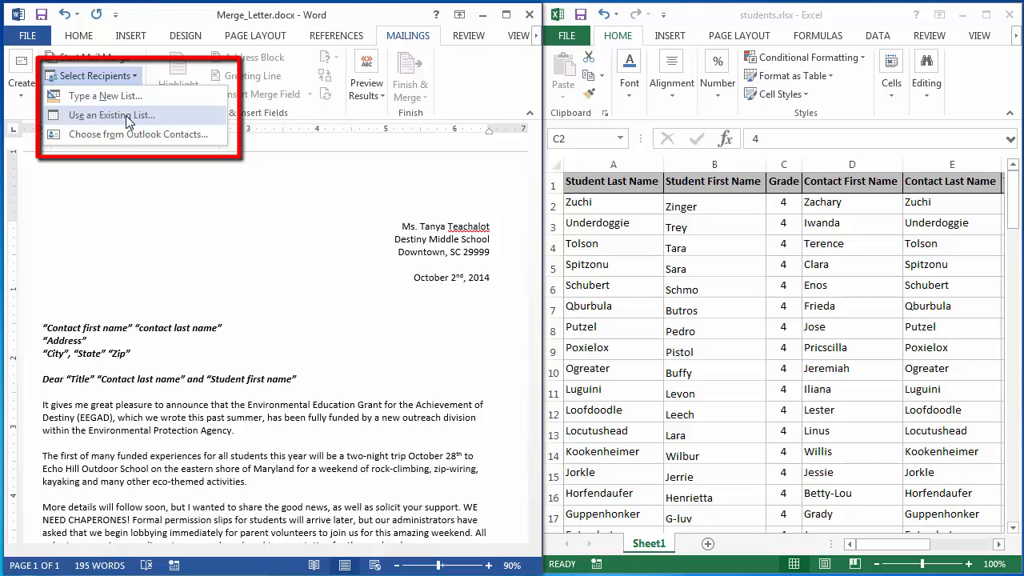
left_click(125, 115)
left_click(434, 244)
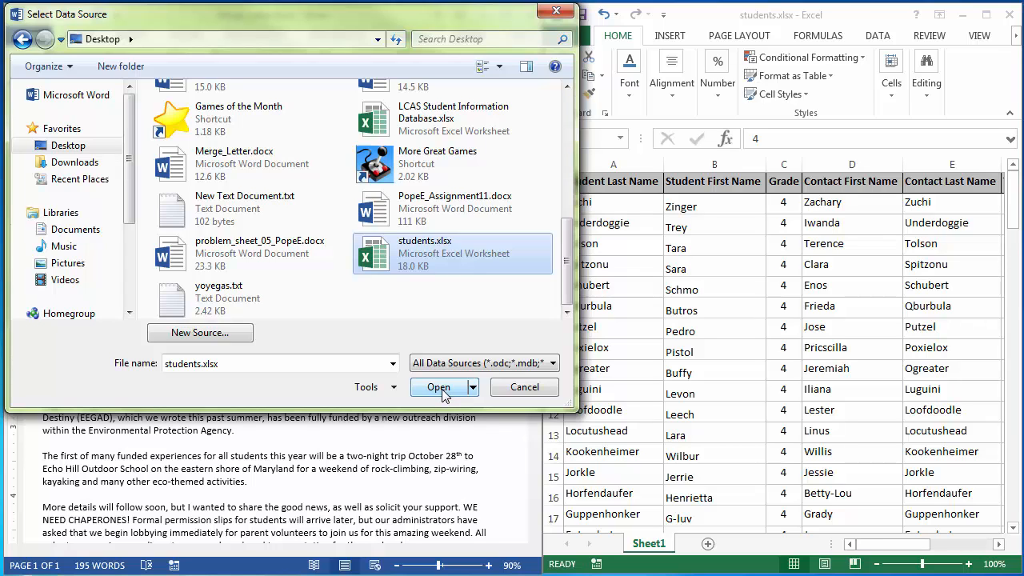
left_click(439, 388)
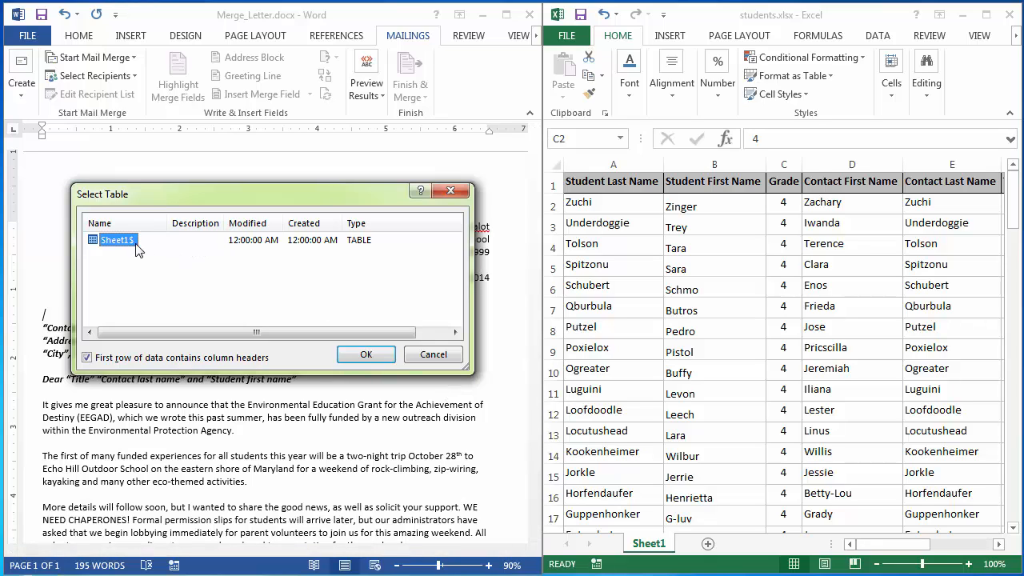
left_click(87, 360)
left_click(660, 182)
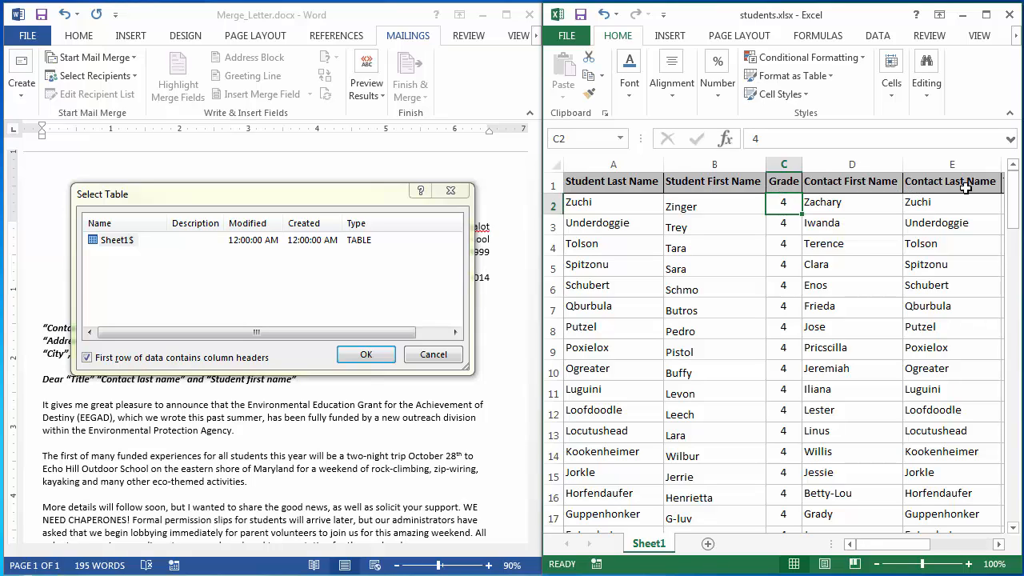
left_click(365, 354)
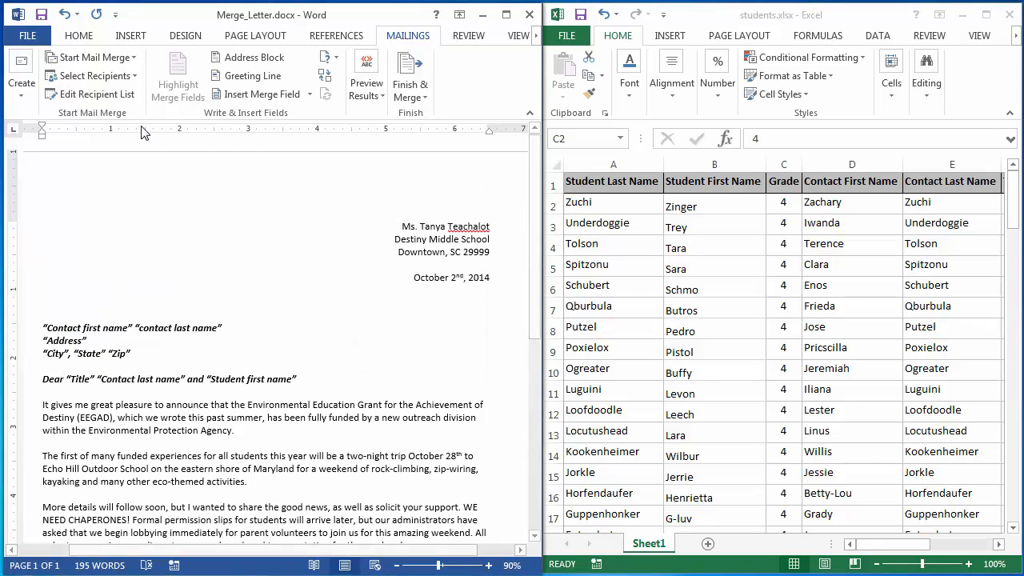
Step: Insert the Contact_First_Name and Contact_Last_Name merge fields, separated by a space, on the empty line above the placeholders
left_click(308, 96)
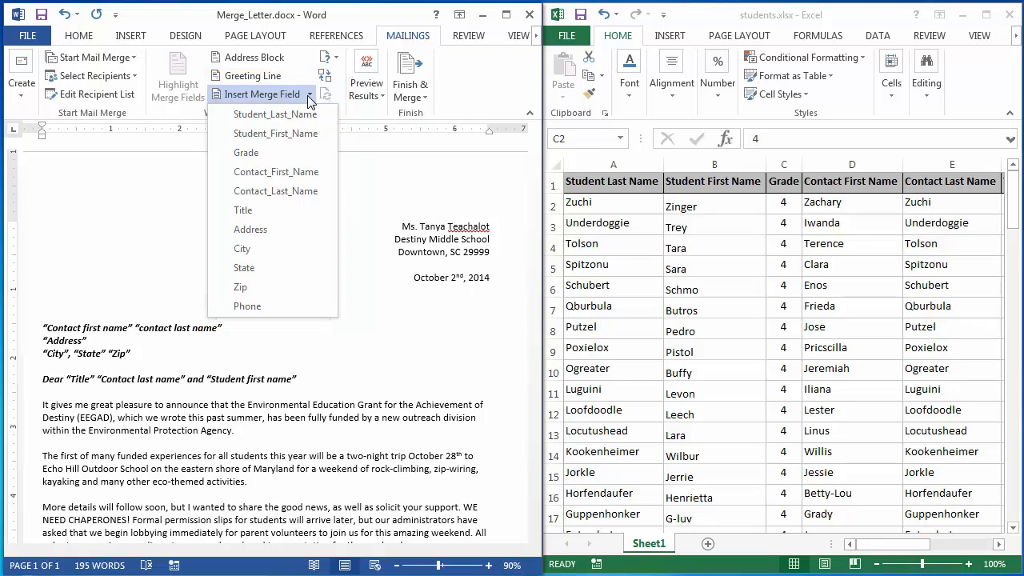
left_click(291, 177)
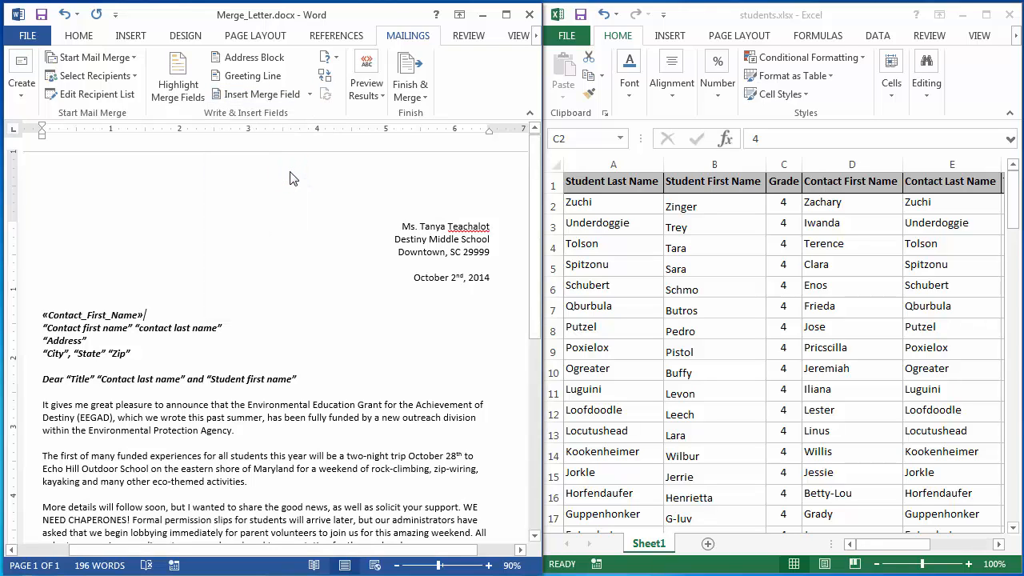
left_click(307, 95)
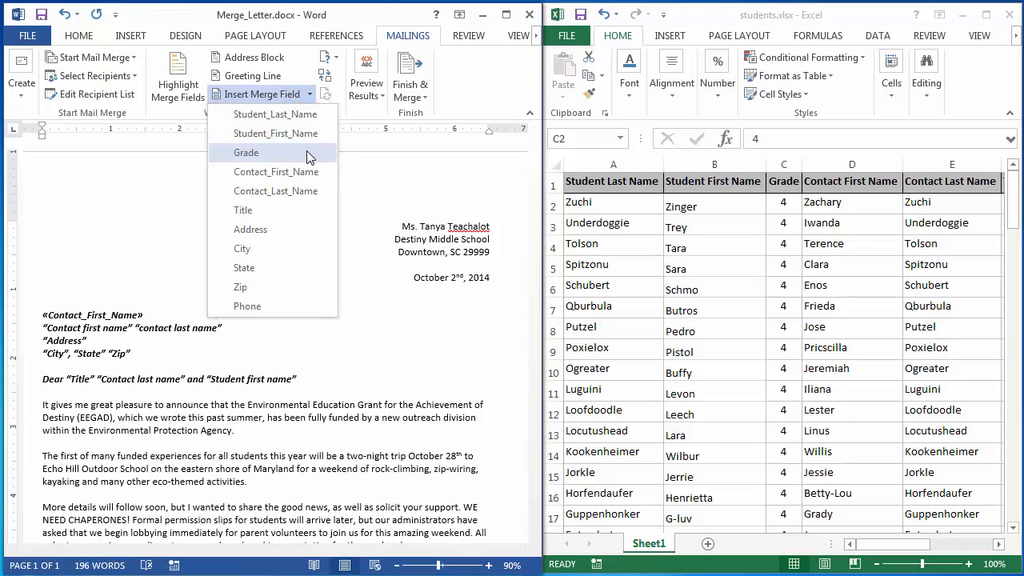
left_click(299, 193)
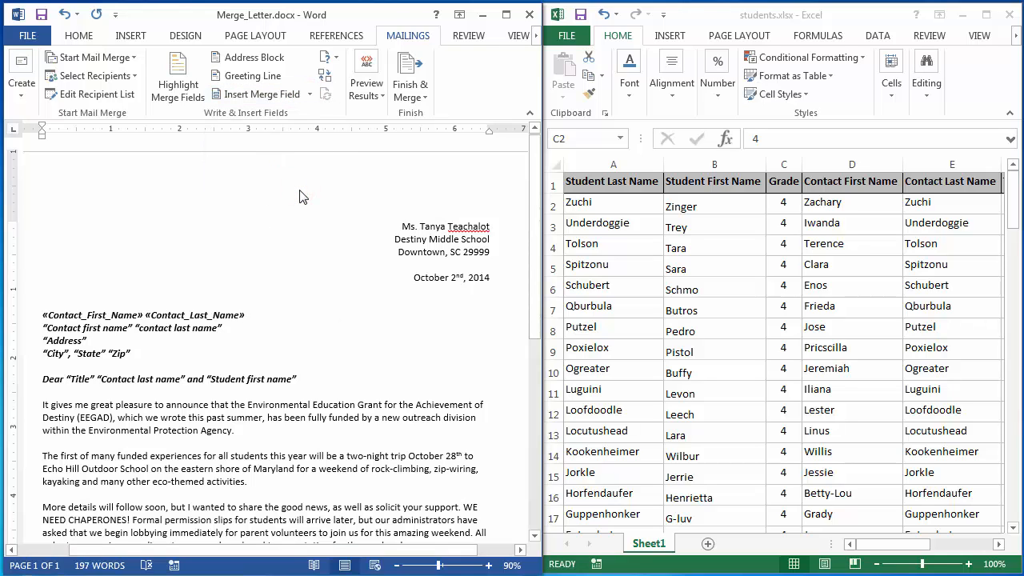
Step: Add a new line below the contact name fields and insert the Address merge field there
key("Return")
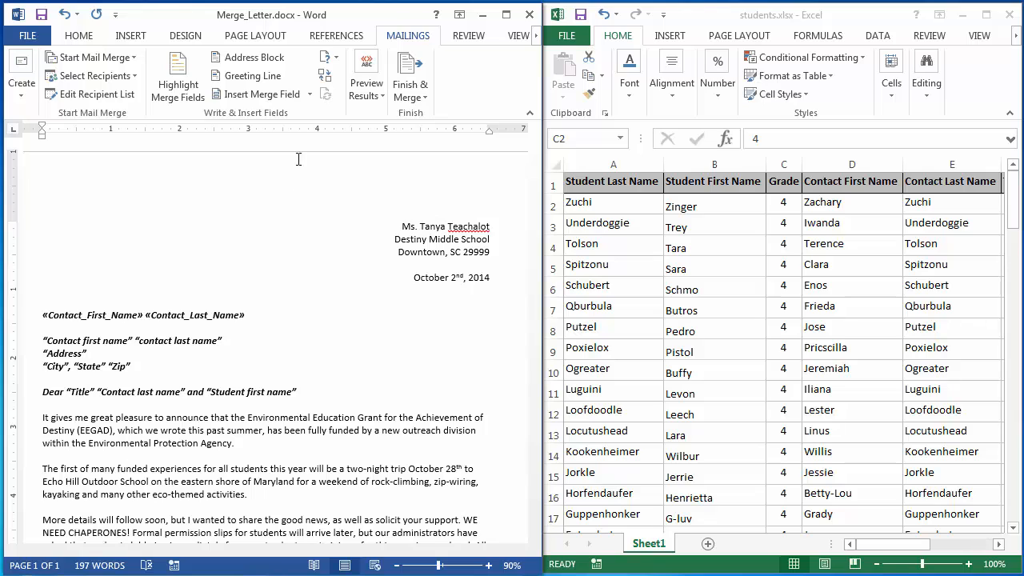
left_click(309, 94)
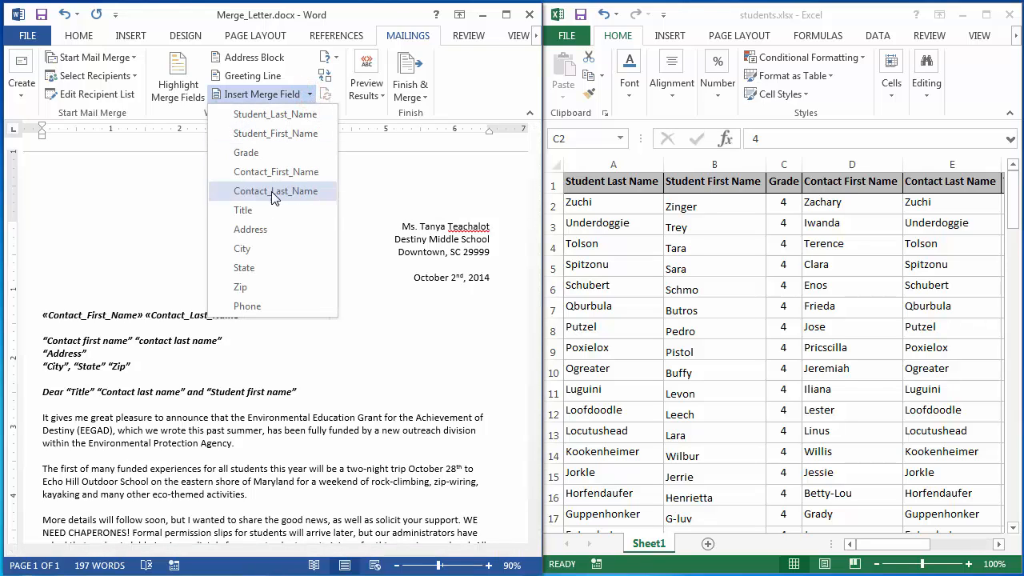
left_click(266, 226)
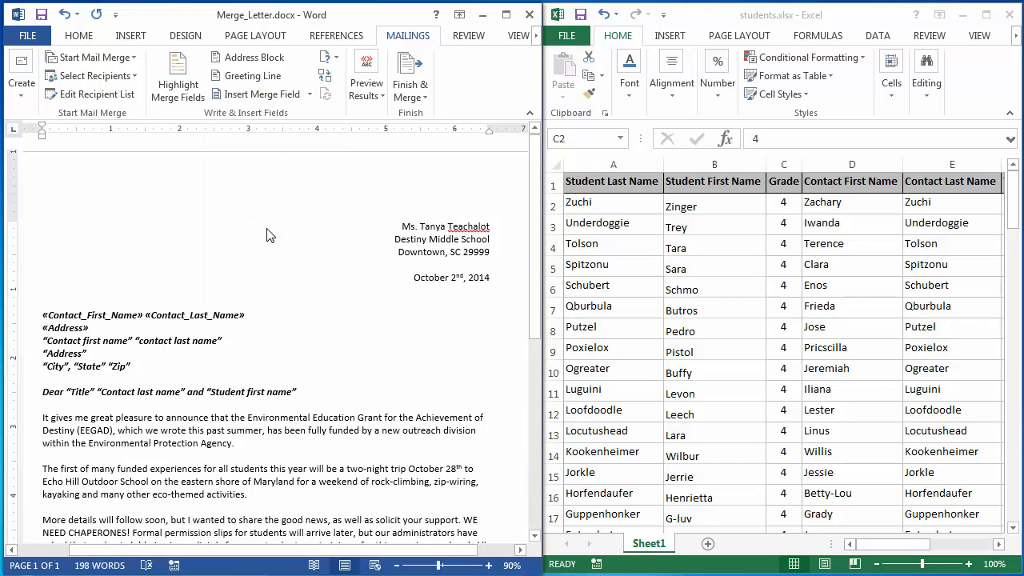
Step: Add a line below the Address field with the City, State and Zip merge fields, placing a comma after City
key("Return")
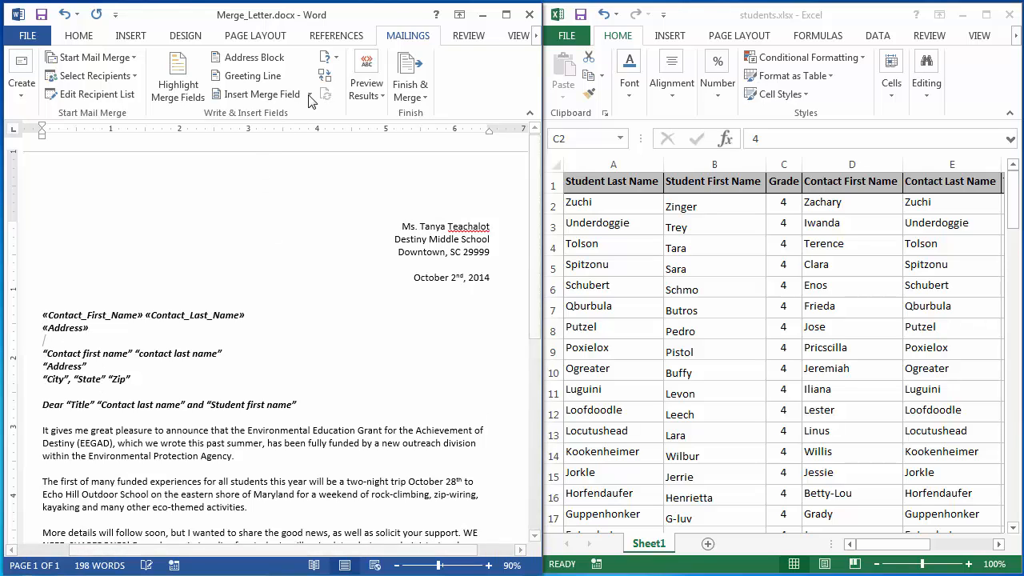
left_click(310, 94)
left_click(259, 251)
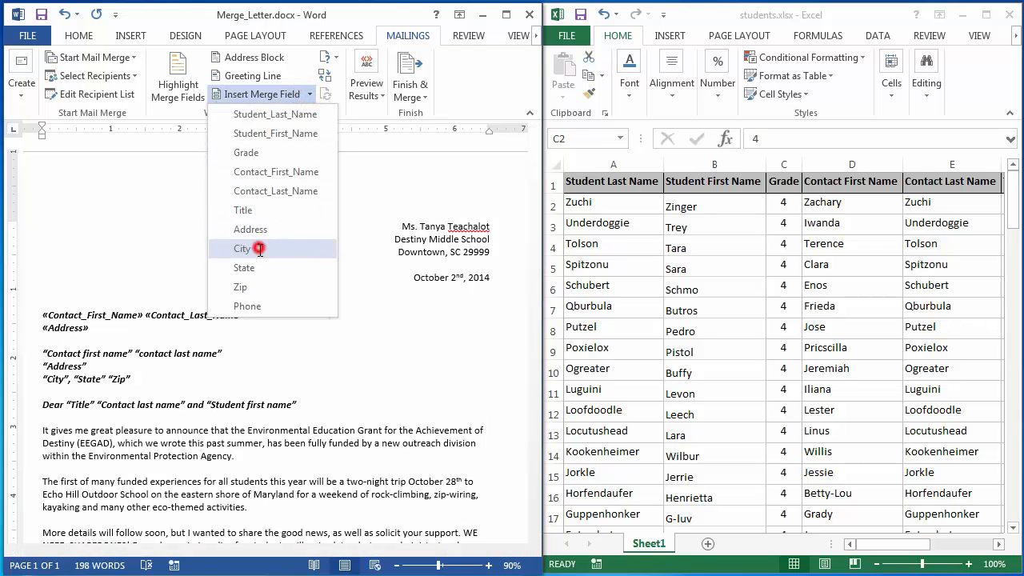
type(",")
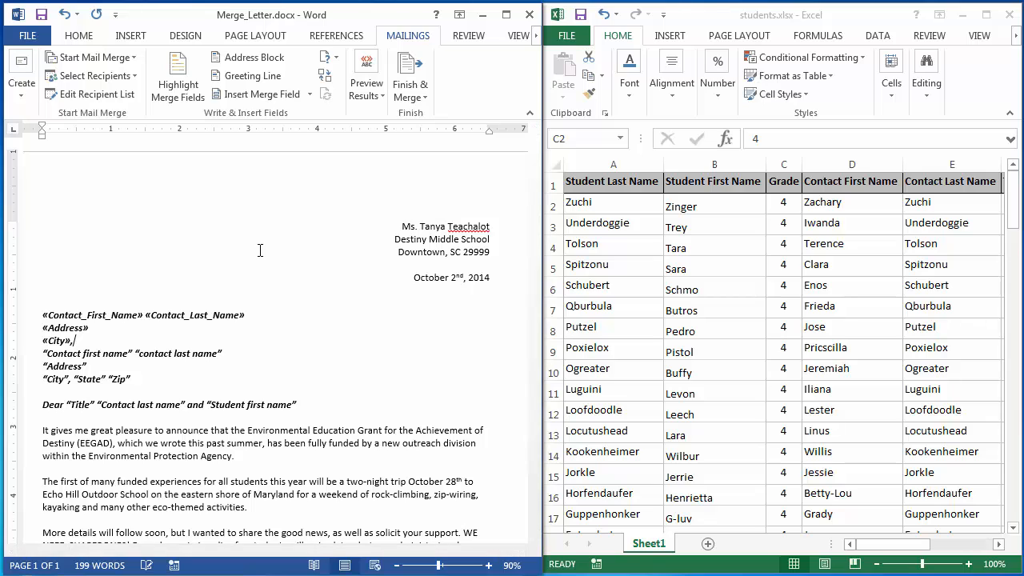
left_click(310, 96)
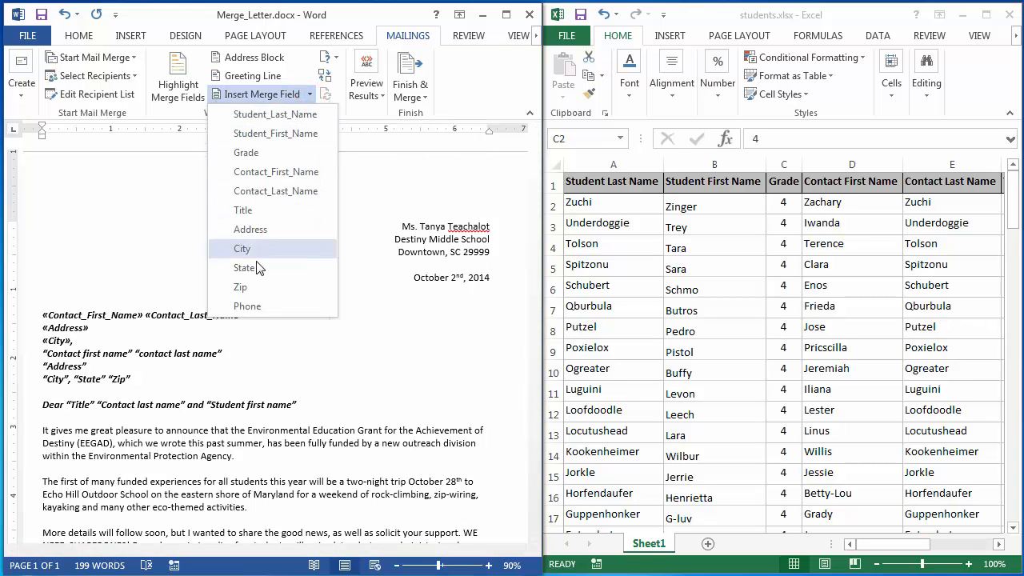
left_click(254, 268)
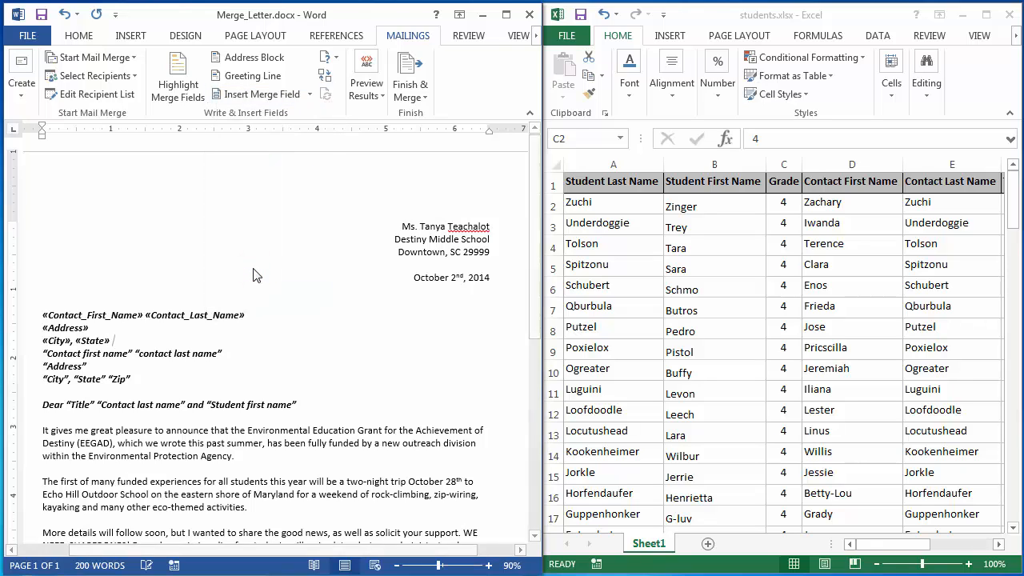
left_click(310, 95)
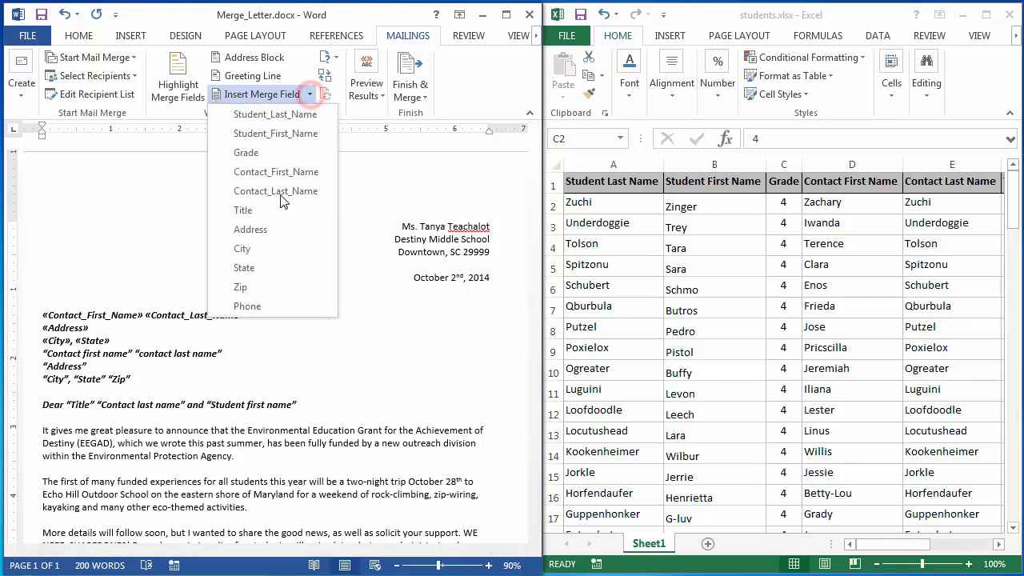
left_click(244, 287)
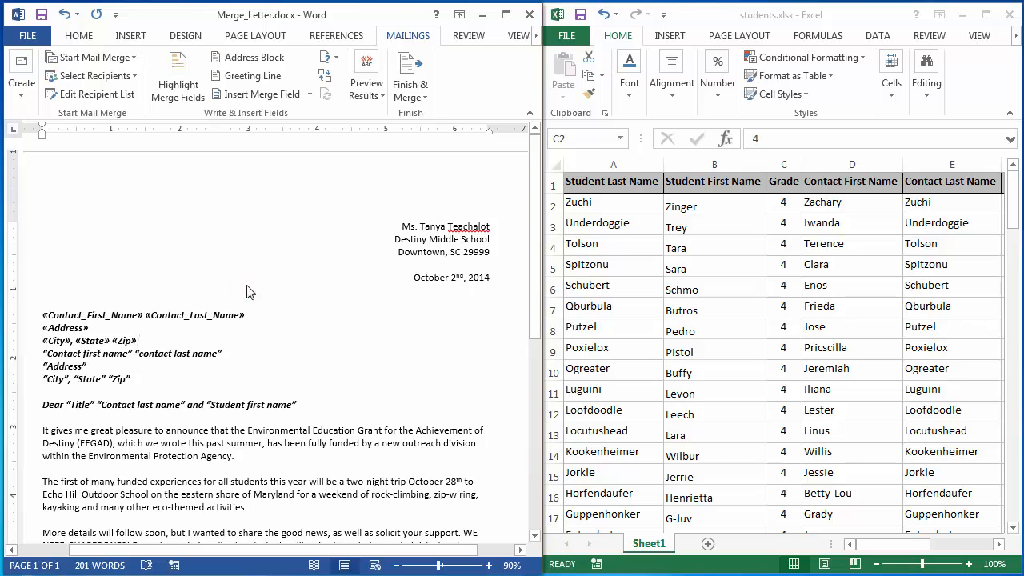
Step: Below the address block, leave a blank line and build the greeting "Dear «Title» «Contact_Last_Name» and «Student_First_Name»", ending with a new line
key("Return")
key("Return")
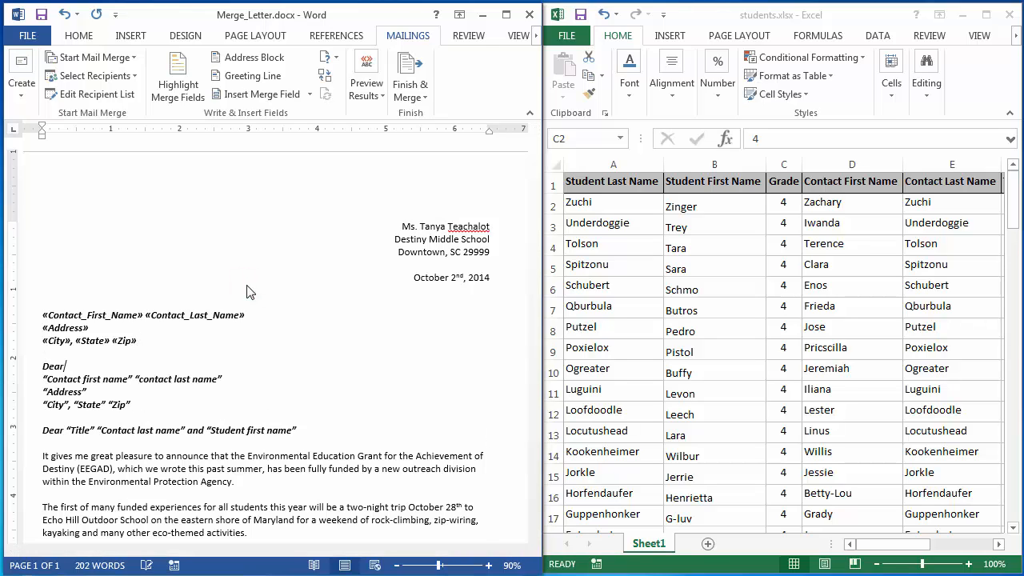
type("Dear")
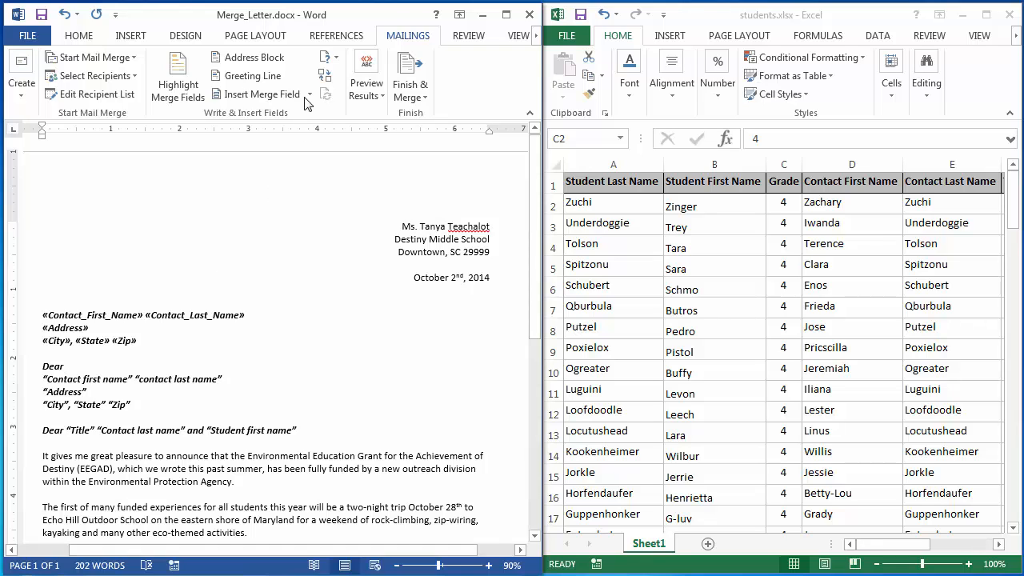
left_click(311, 95)
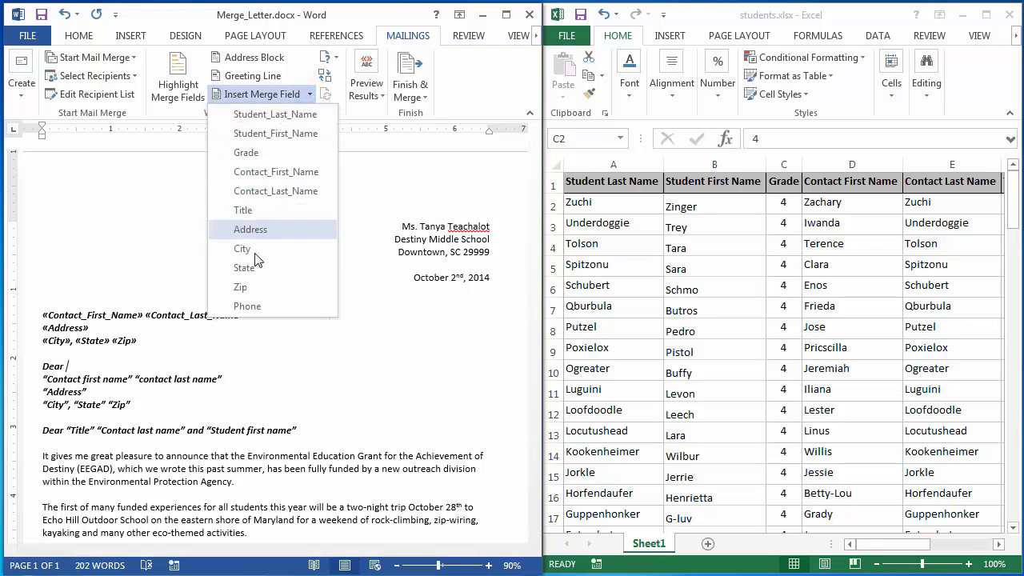
left_click(244, 210)
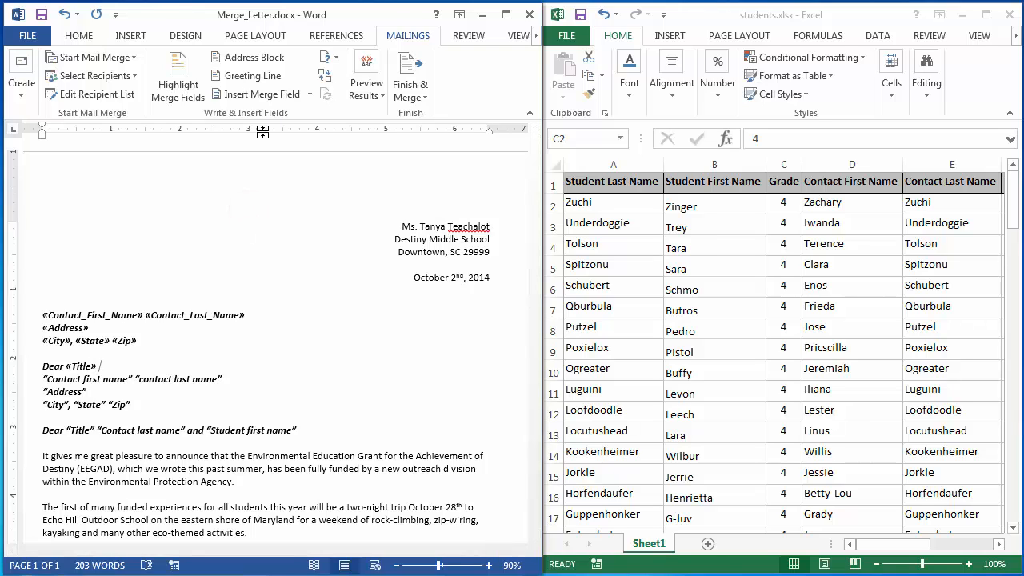
left_click(308, 95)
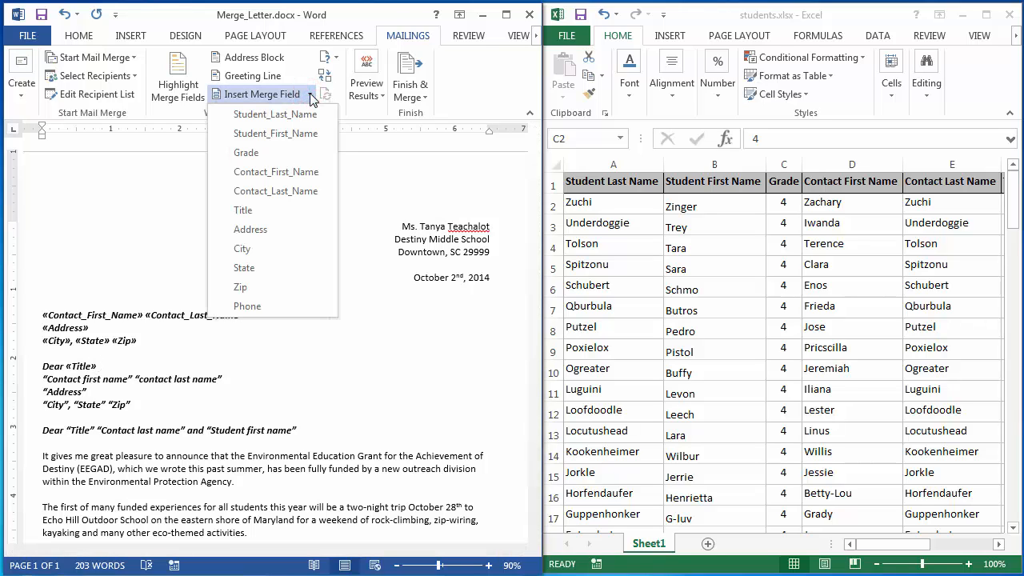
left_click(284, 191)
type("act_Last_Name» and")
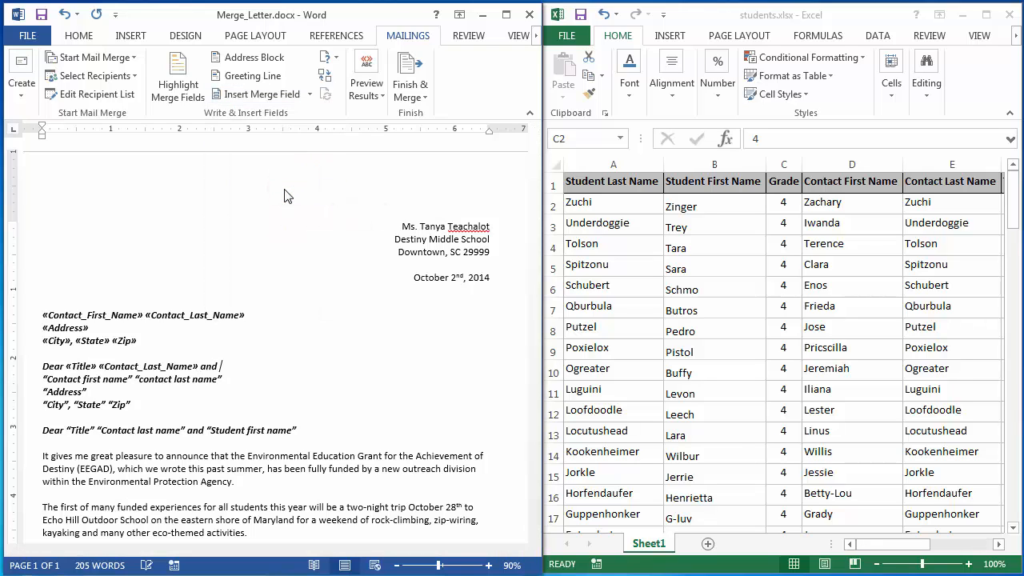
left_click(309, 94)
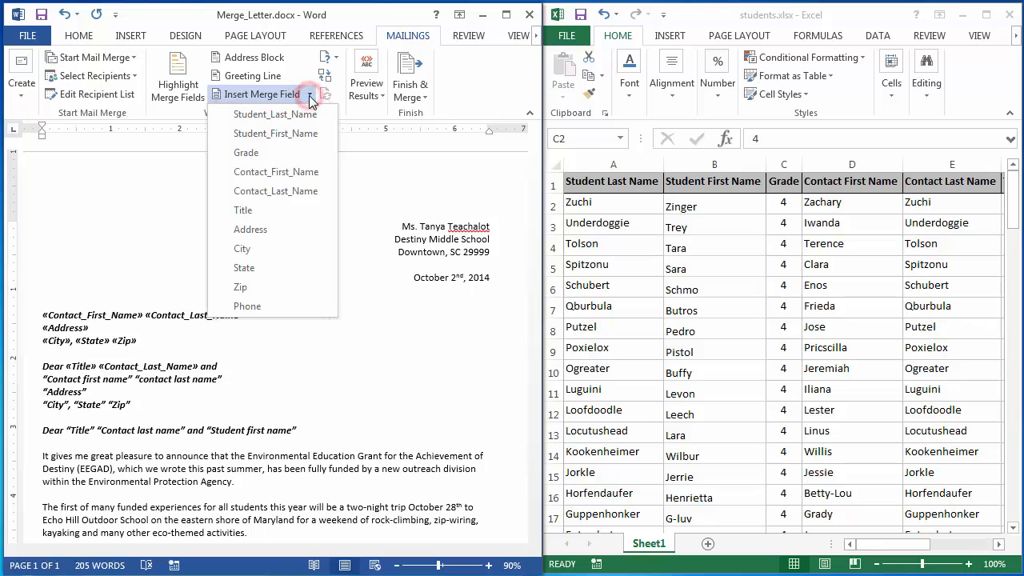
left_click(276, 133)
key("Return")
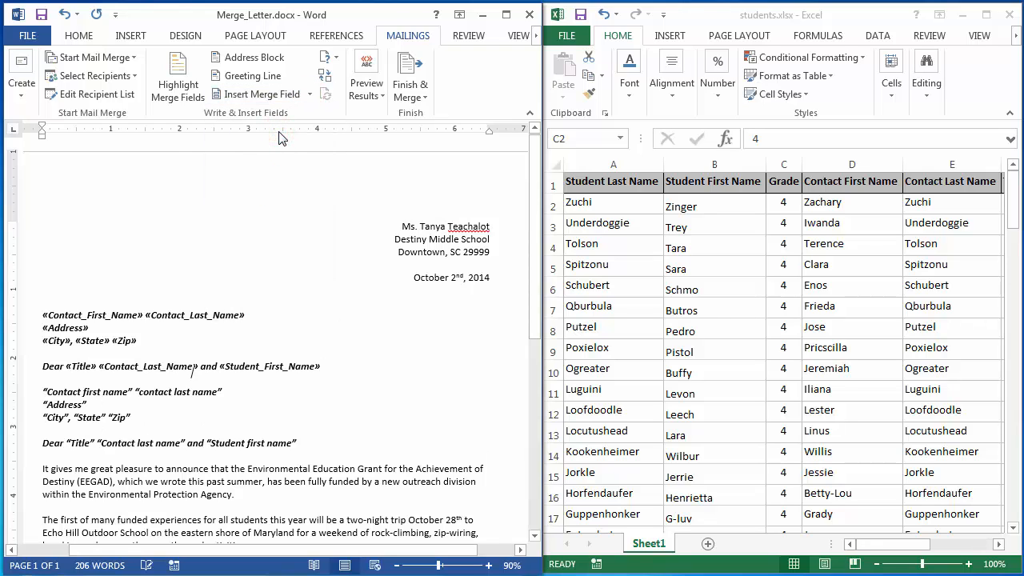
Step: Delete the old quoted placeholder lines for name, address and greeting, plus the extra empty line above the letter's first paragraph
key("shift+Down")
key("shift+Down")
key("shift+Down")
key("shift+Down")
key("shift+Down")
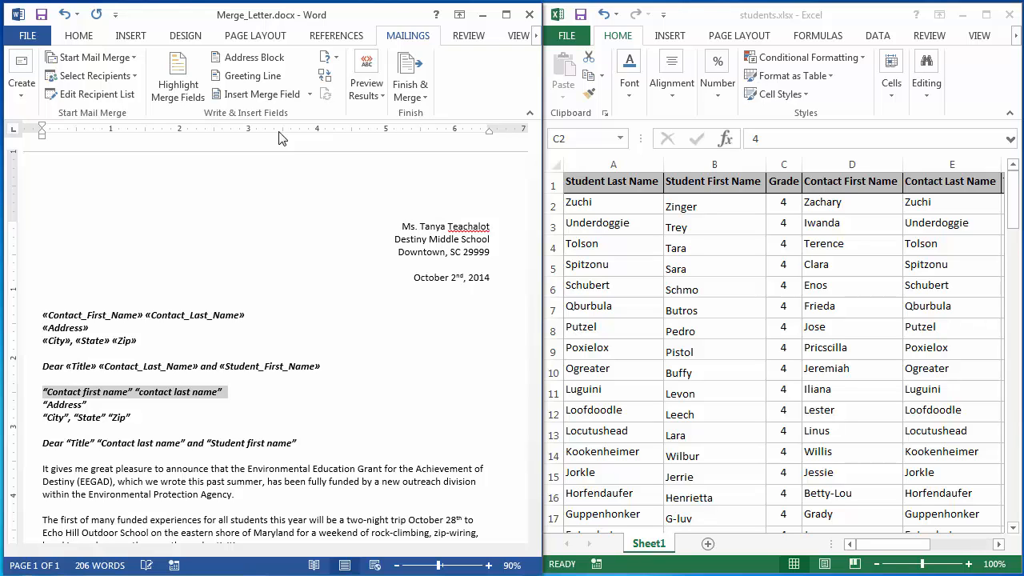
key("Delete")
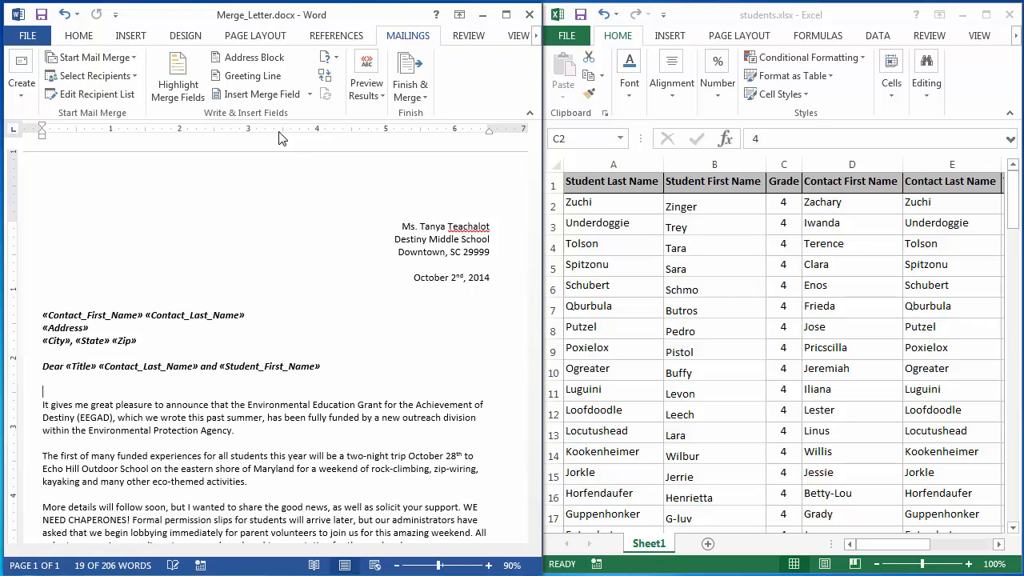
key("Delete")
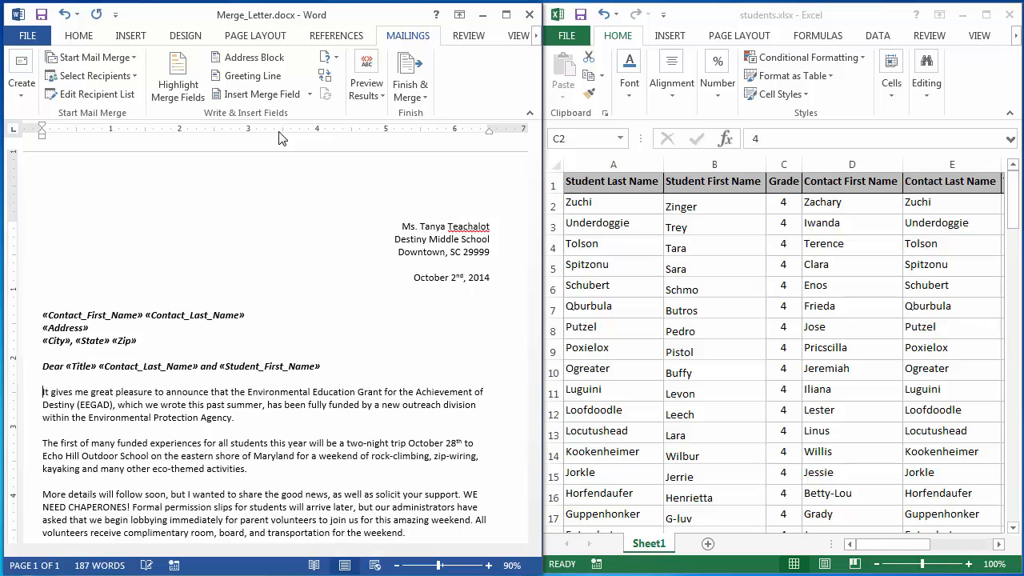
Step: Preview the merged letter with recipient data, step forward through several records and return to the first record
left_click(381, 97)
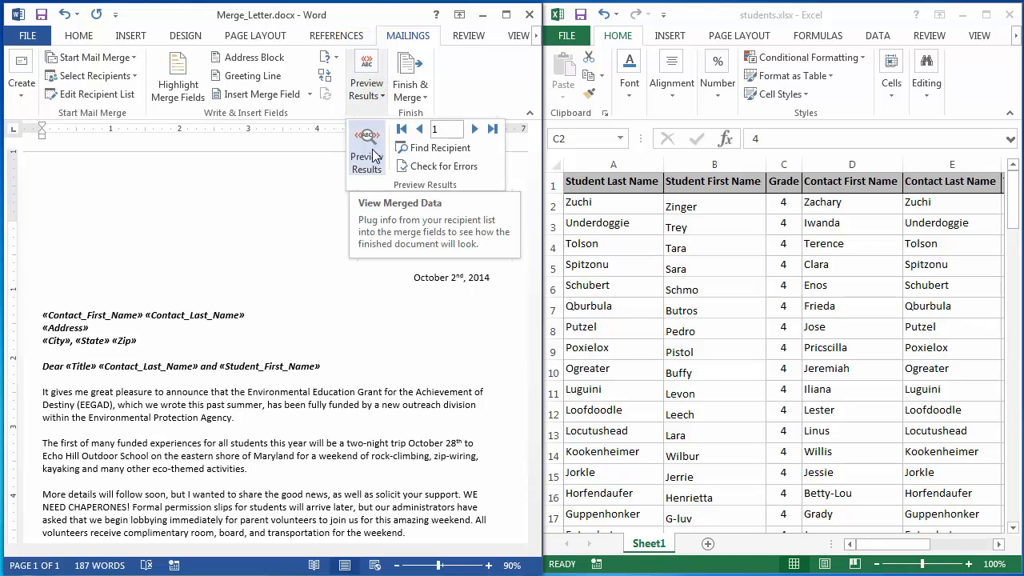
left_click(374, 155)
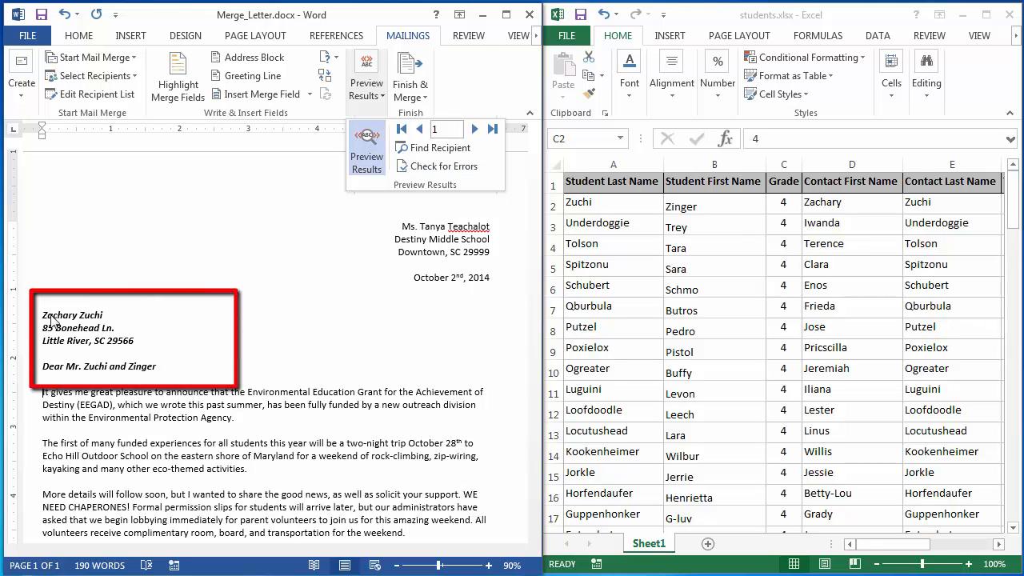
left_click(474, 130)
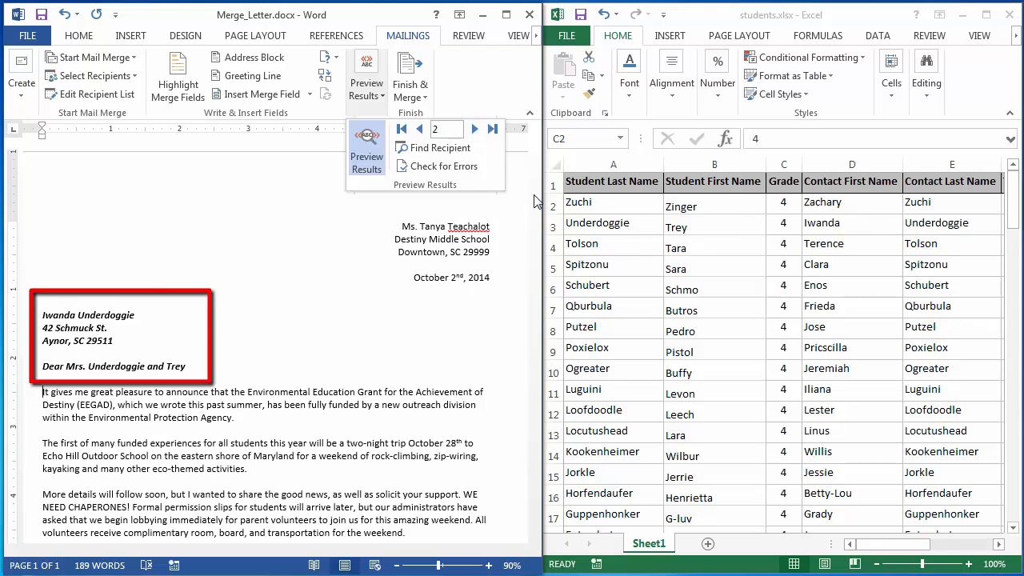
left_click(474, 129)
left_click(475, 129)
left_click(474, 129)
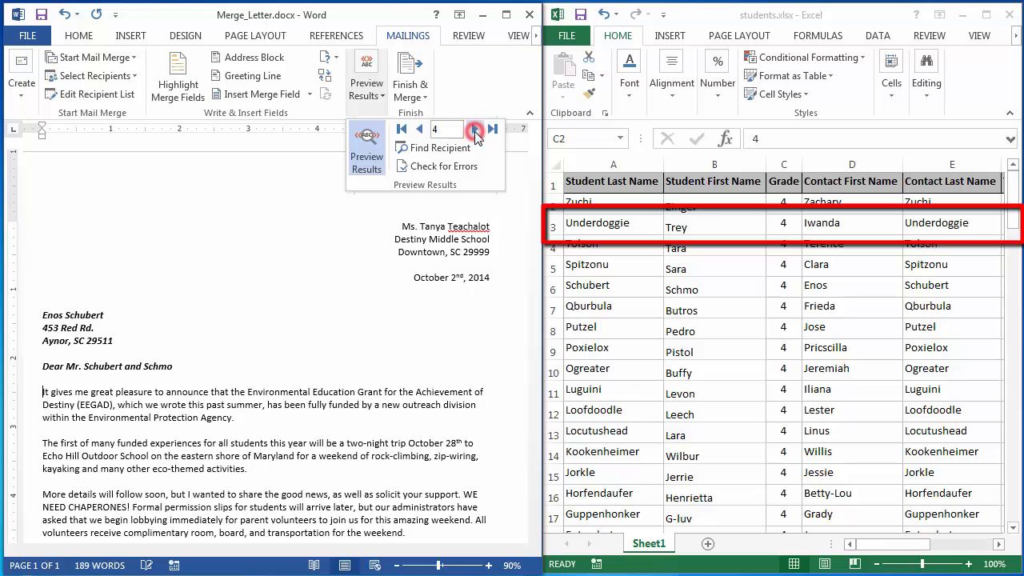
left_click(401, 129)
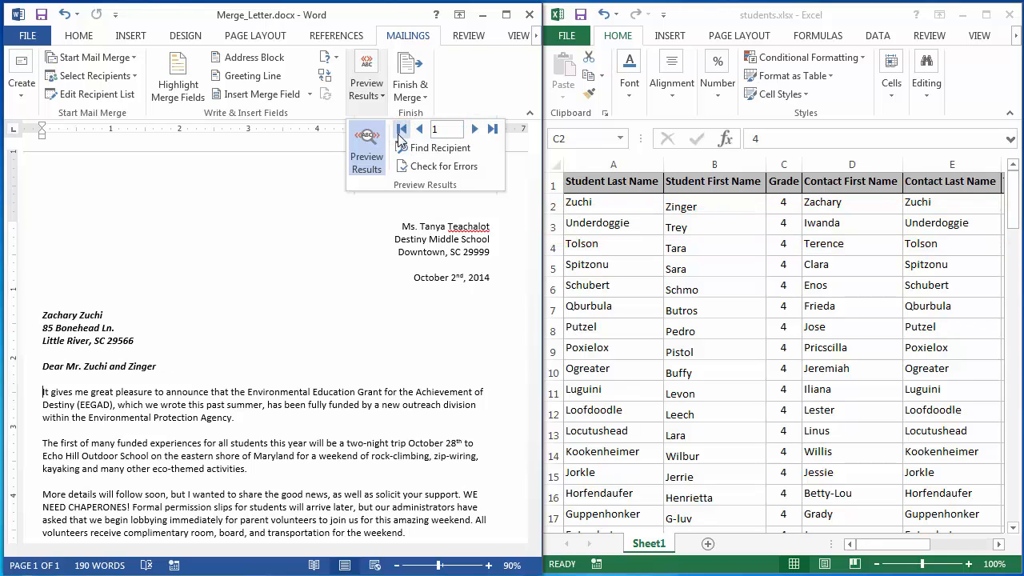
left_click(341, 271)
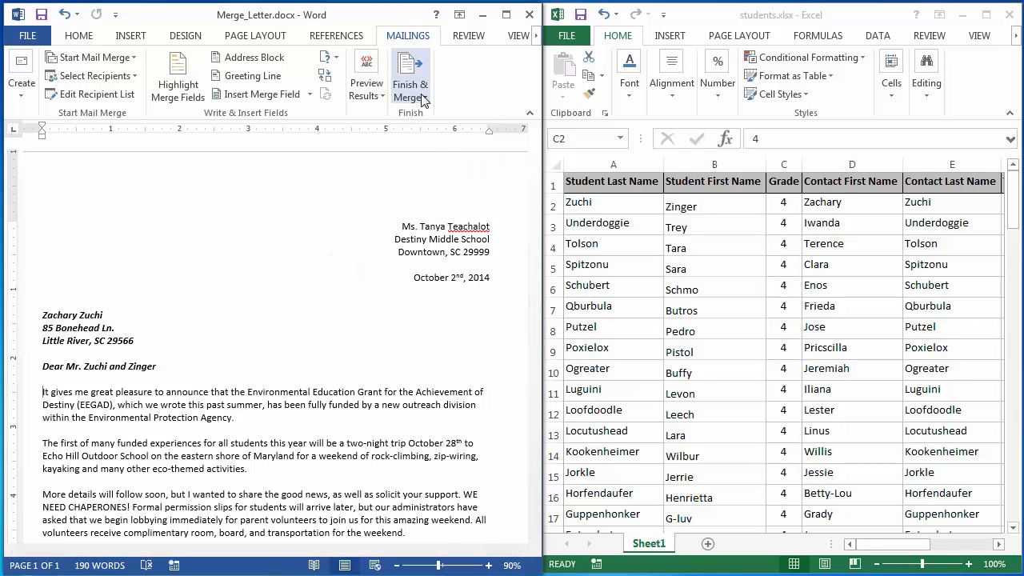
Step: Filter the mail merge recipient list to records whose Grade is equal to 4
left_click(100, 98)
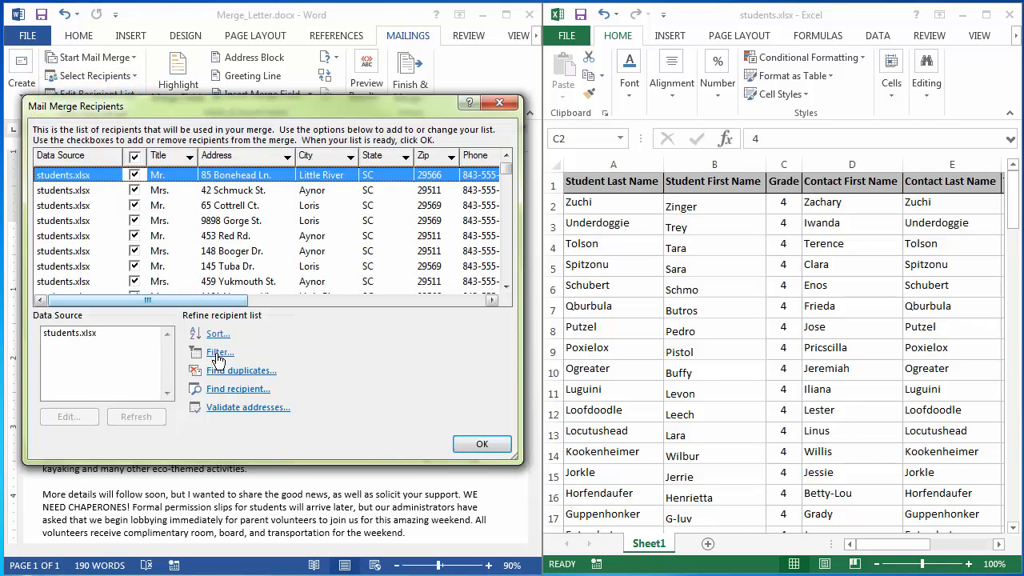
left_click(216, 355)
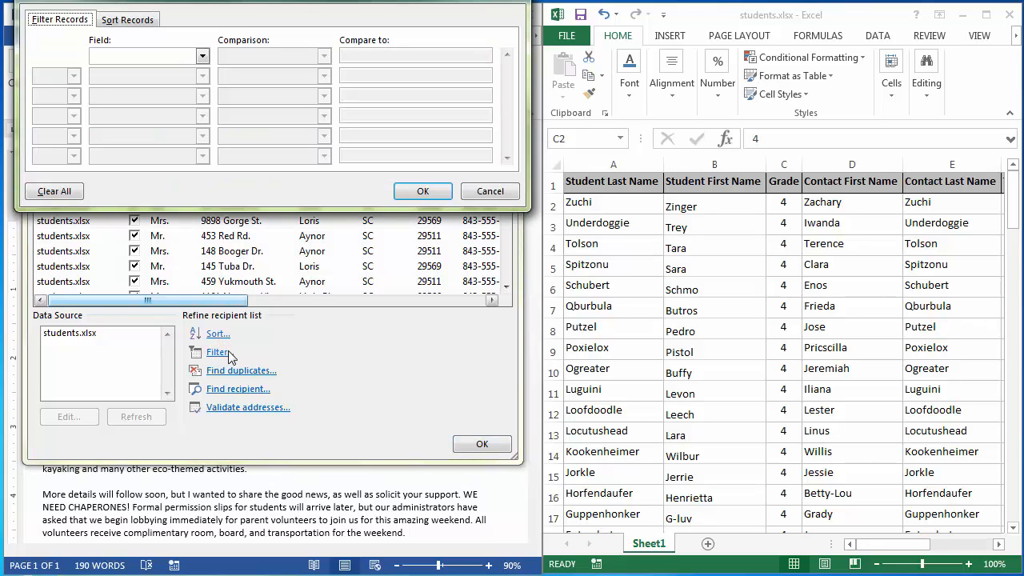
left_click(204, 59)
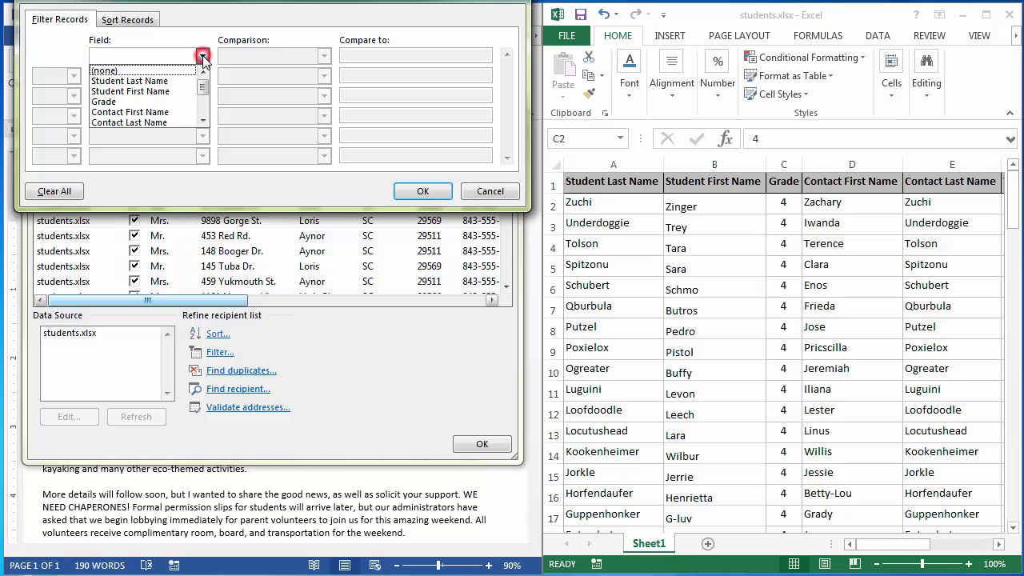
left_click(116, 102)
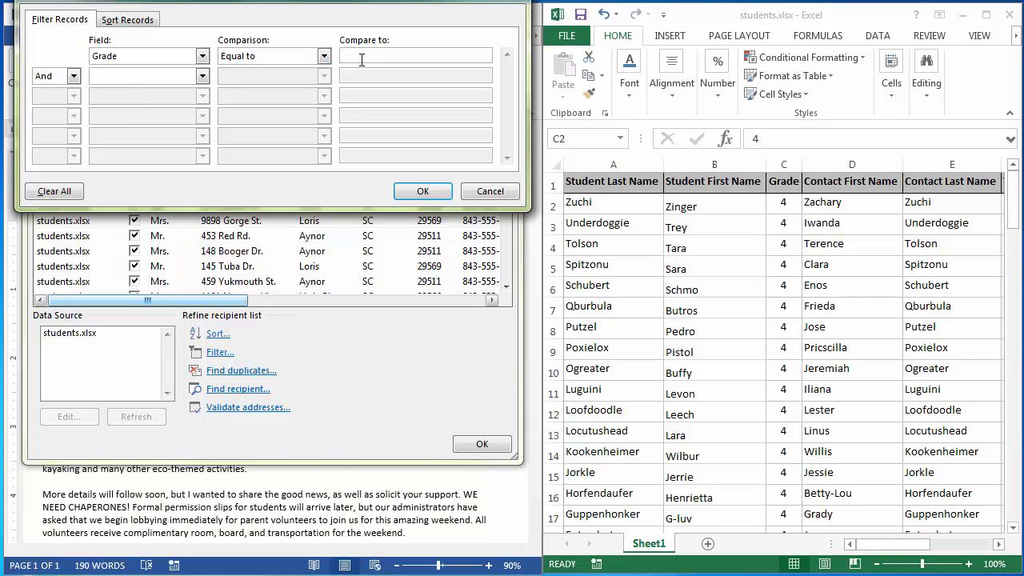
type("4")
left_click(422, 193)
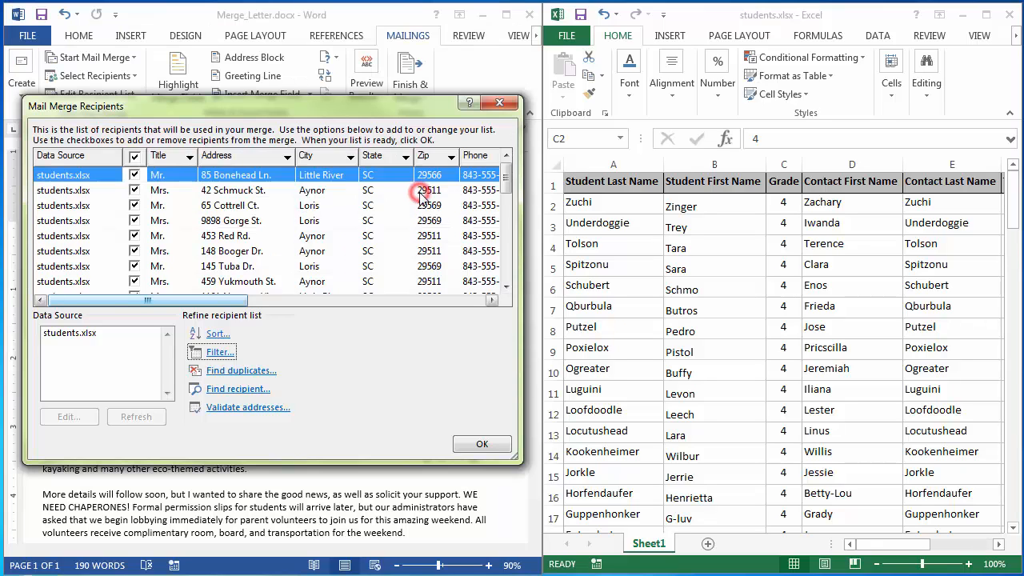
left_click(478, 445)
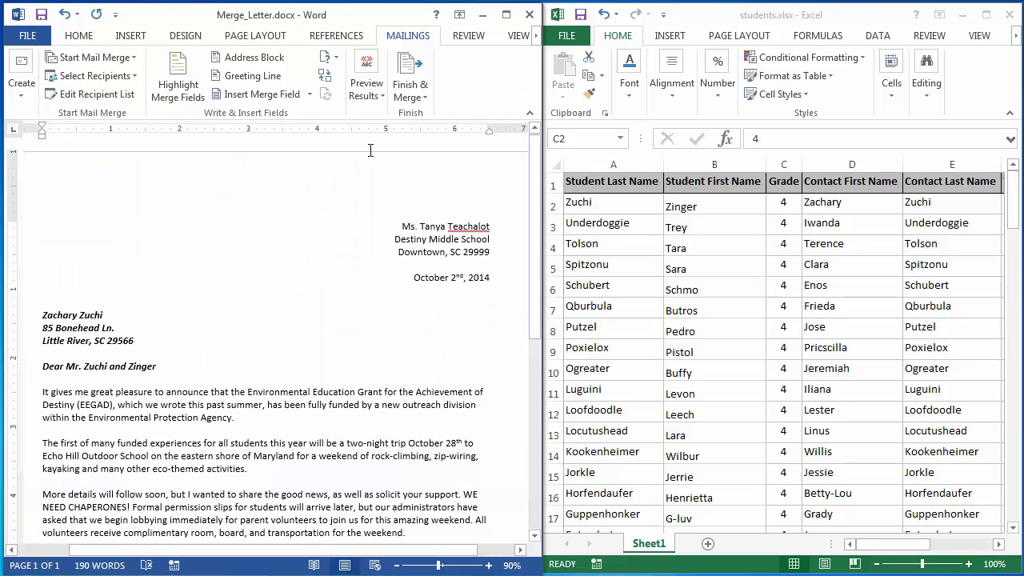
Step: Merge all records into a new document of individual letters and move its window over the original letter
left_click(420, 97)
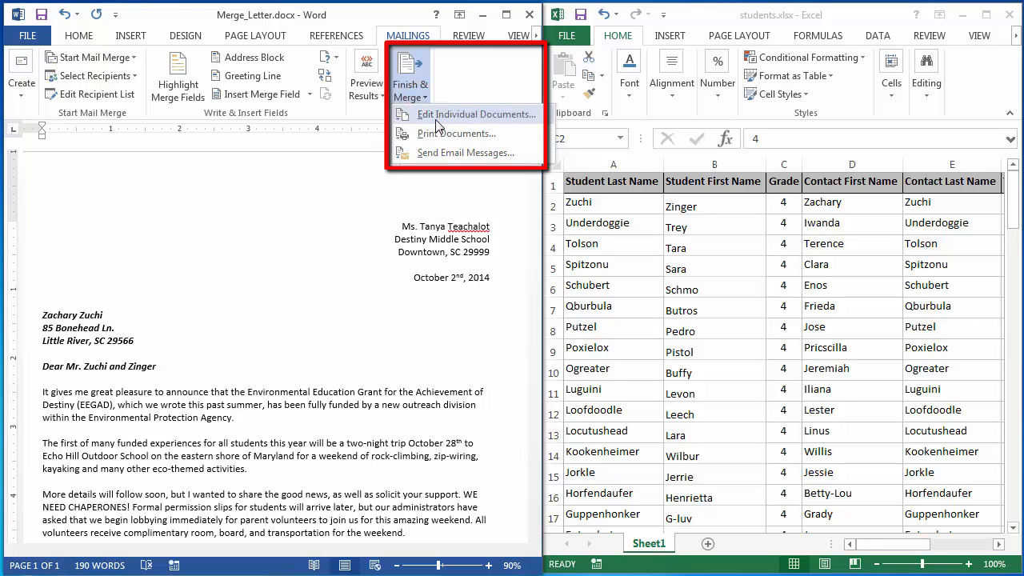
left_click(435, 119)
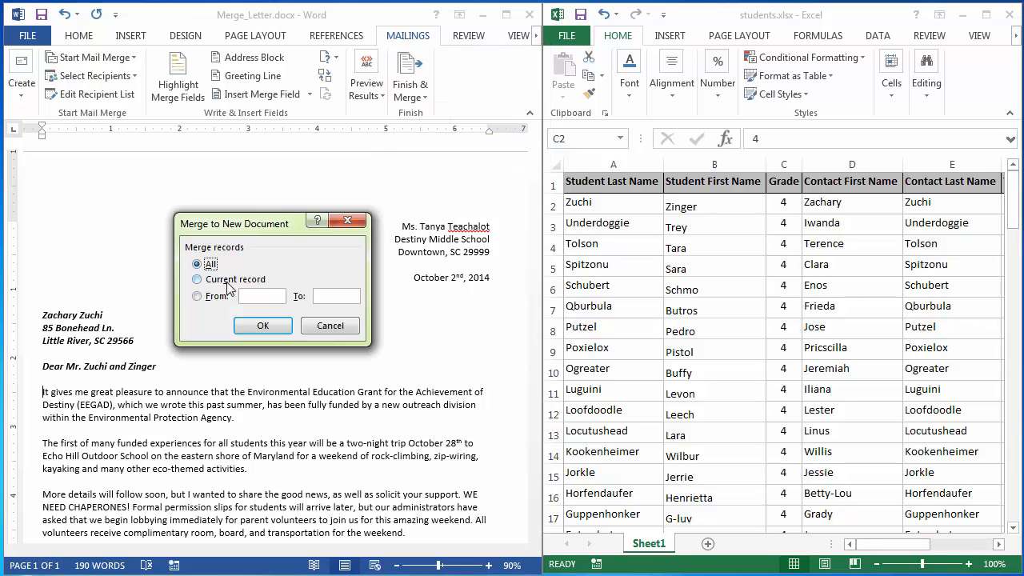
left_click(262, 327)
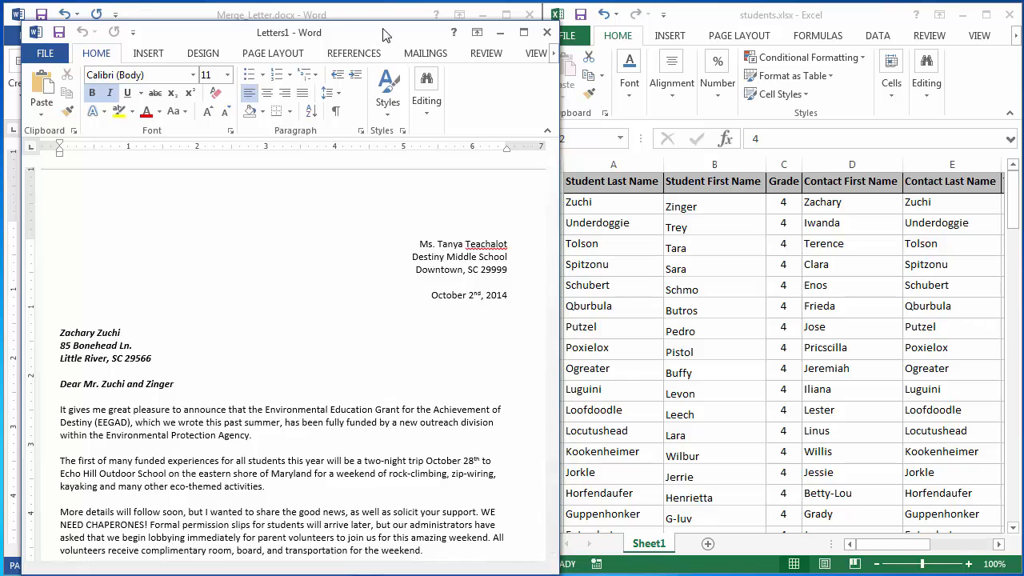
left_click_drag(390, 32, 366, 17)
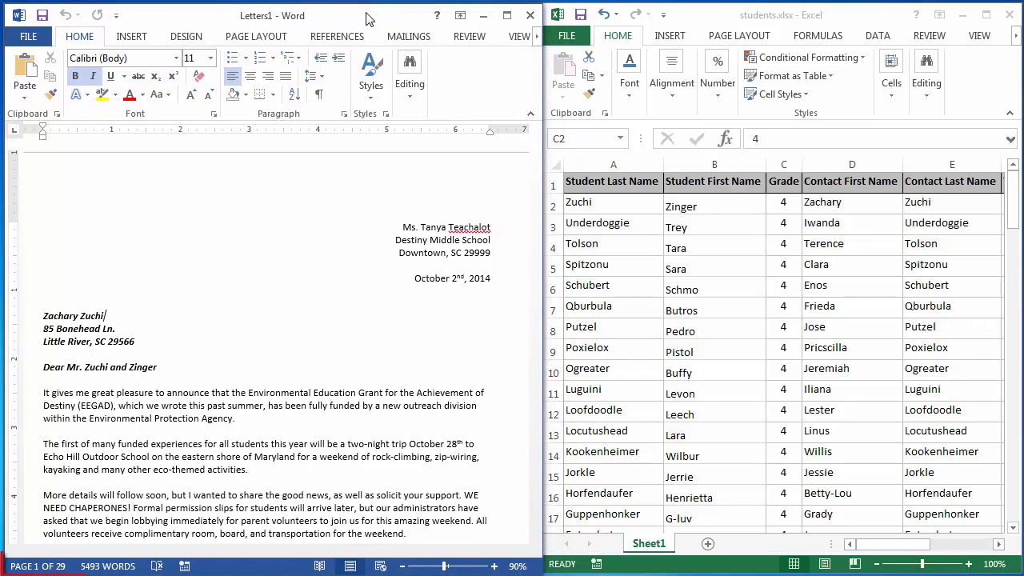
Step: Switch to the students.xlsx workbook in Excel and select the last grade 4 entry in the Grade column
left_click(703, 207)
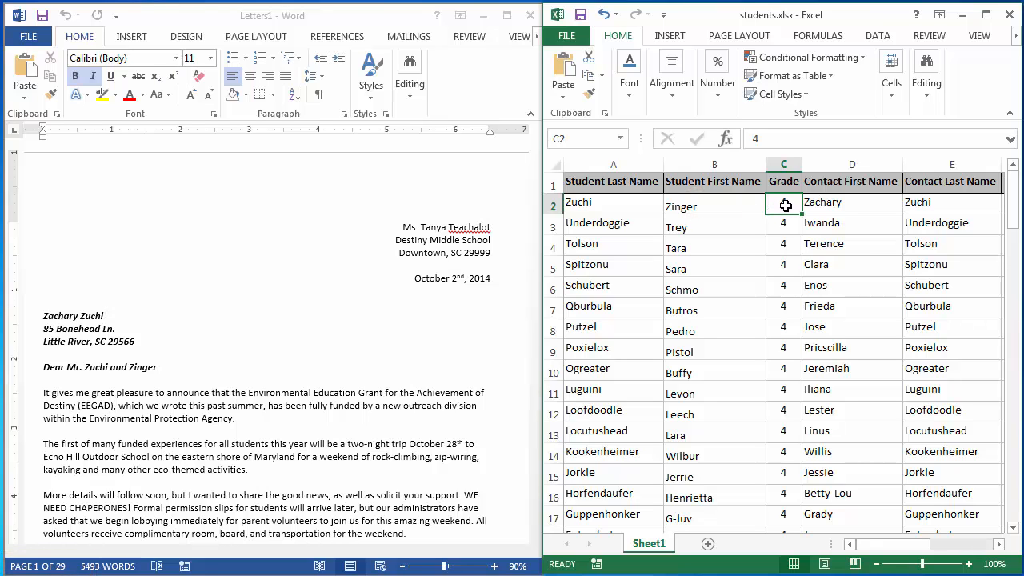
scroll(786, 205, "down", 8)
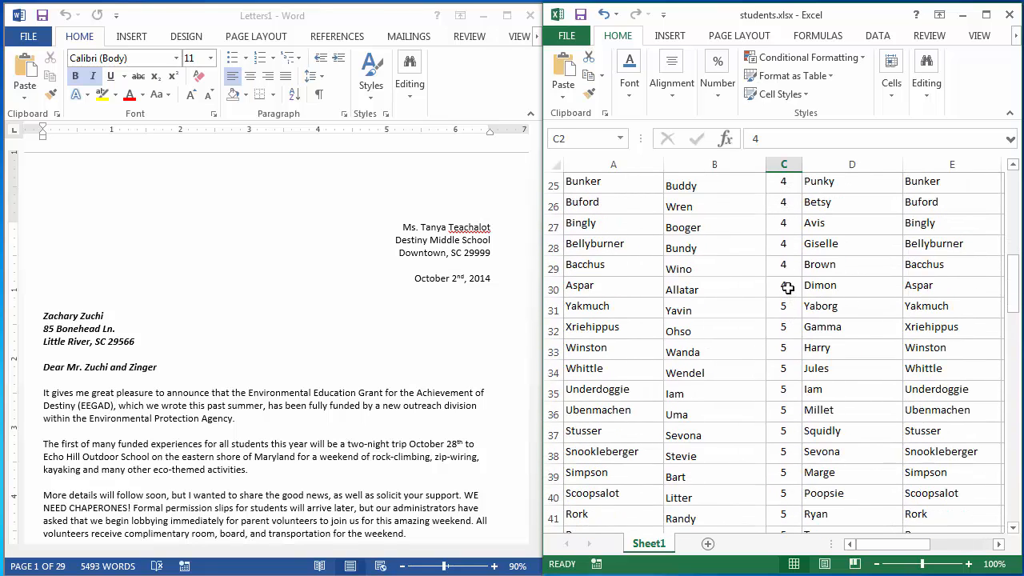
left_click(788, 286)
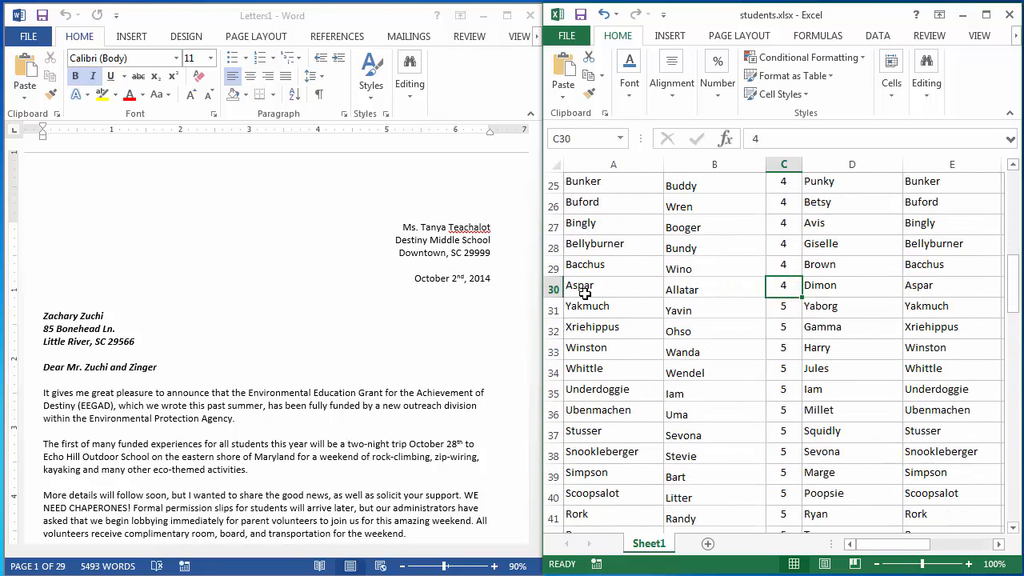